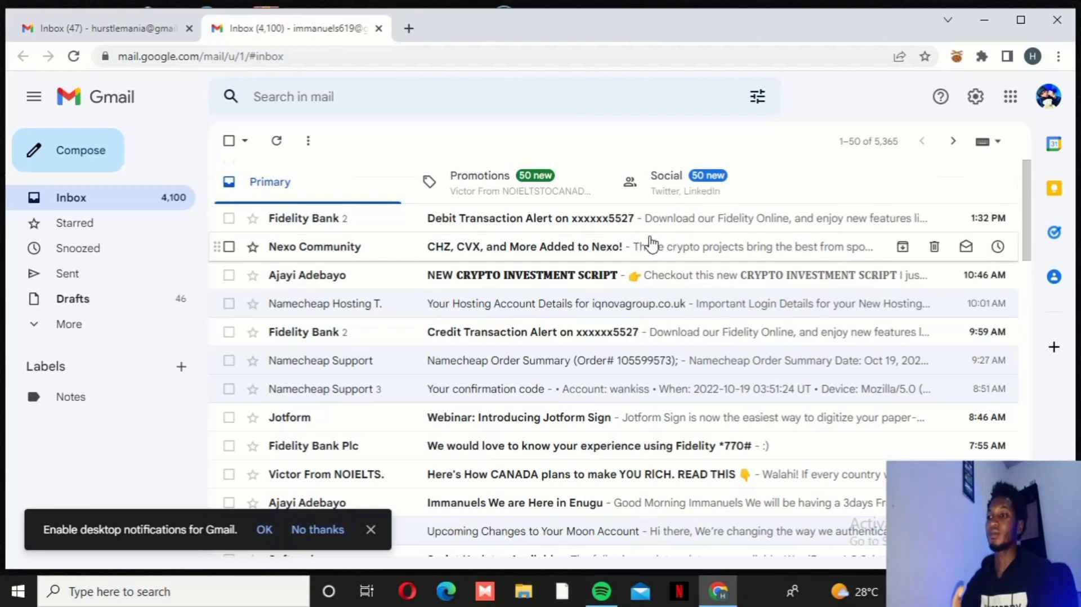
# Open the Namecheap Order Summary email and highlight its subject and order date.
pyautogui.scroll(-1, 667, 234)
pyautogui.scroll(2, 663, 234)
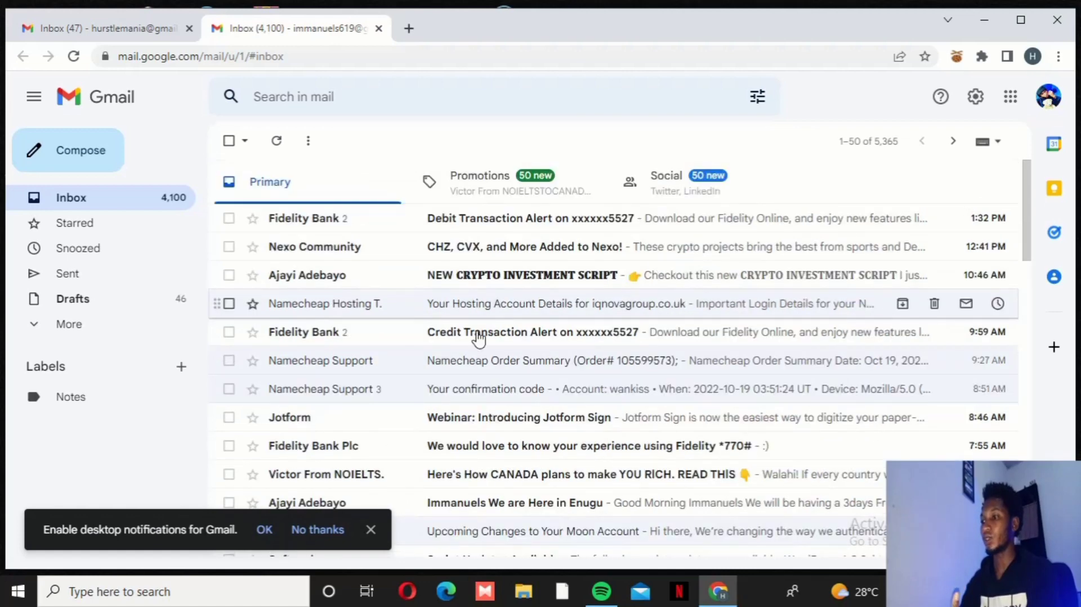
pyautogui.scroll(-1, 698, 321)
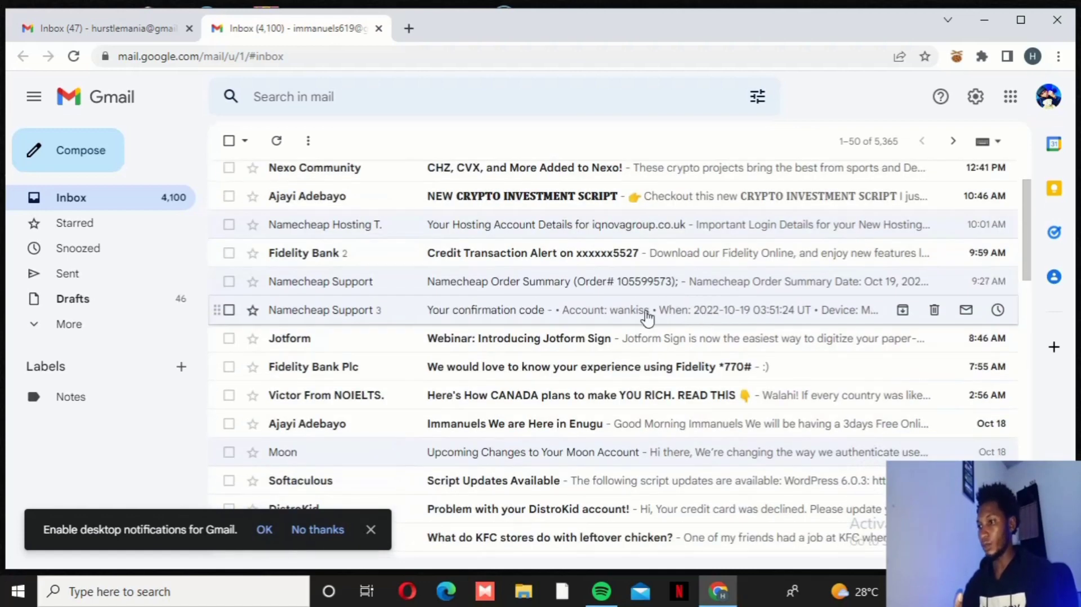
pyautogui.scroll(1, 646, 285)
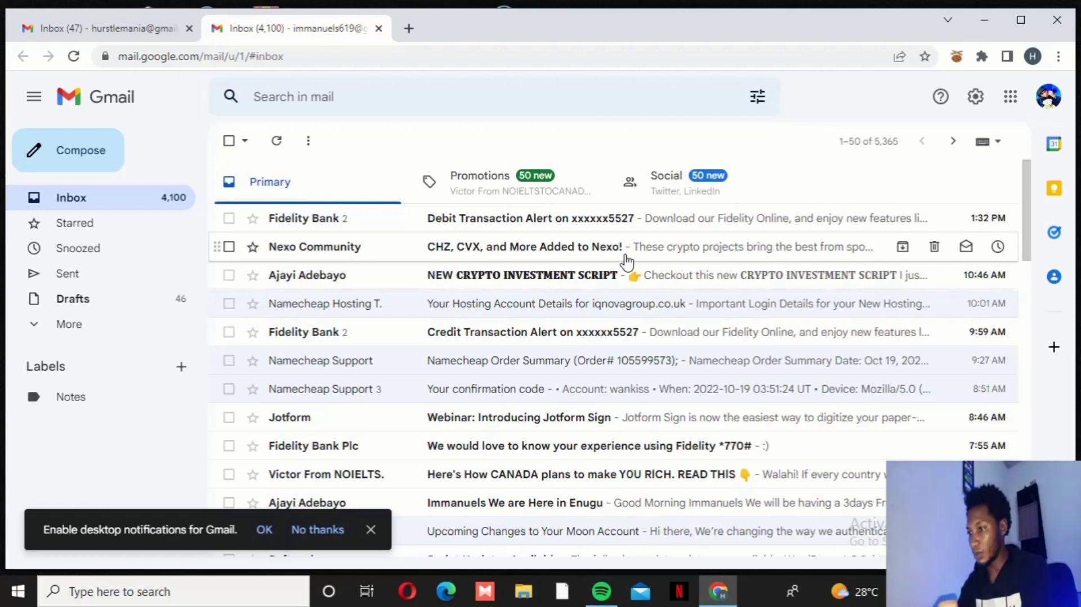
pyautogui.scroll(-1, 624, 257)
pyautogui.scroll(-2, 625, 257)
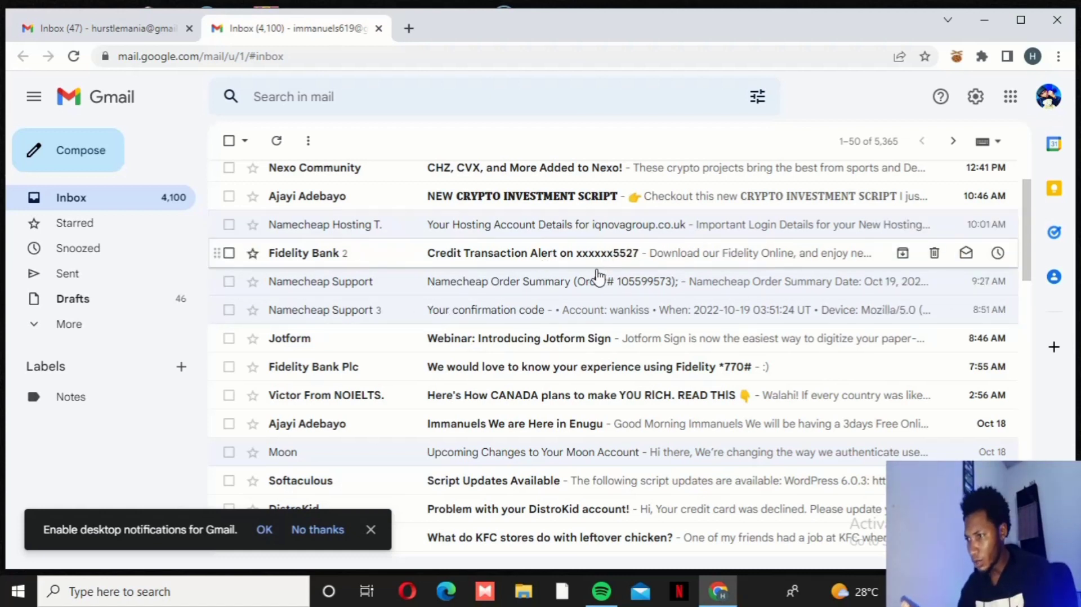
pyautogui.click(459, 283)
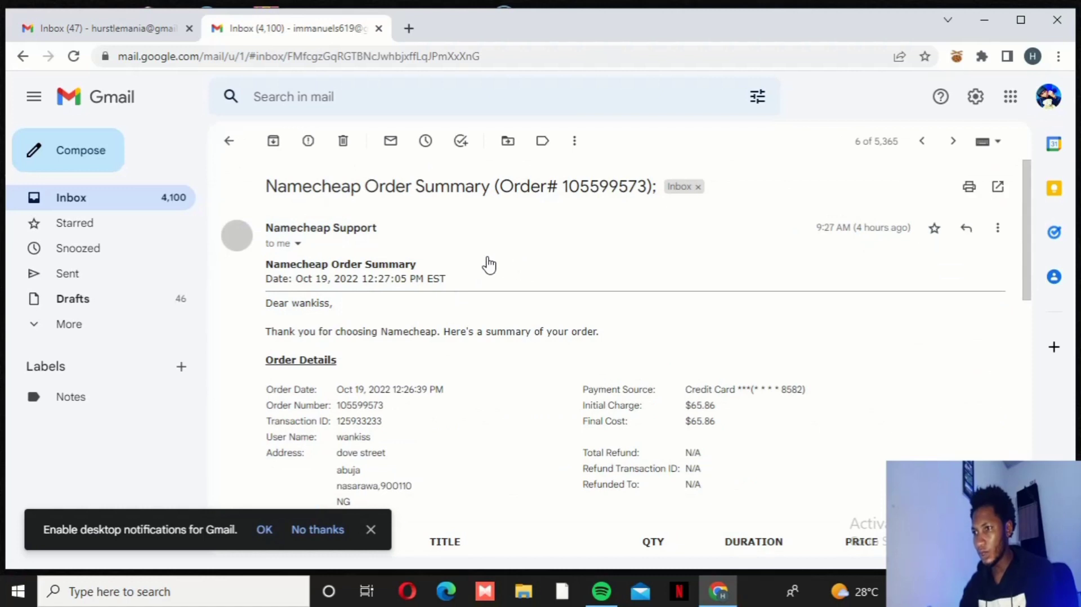
pyautogui.moveTo(268, 195); pyautogui.dragTo(479, 198)
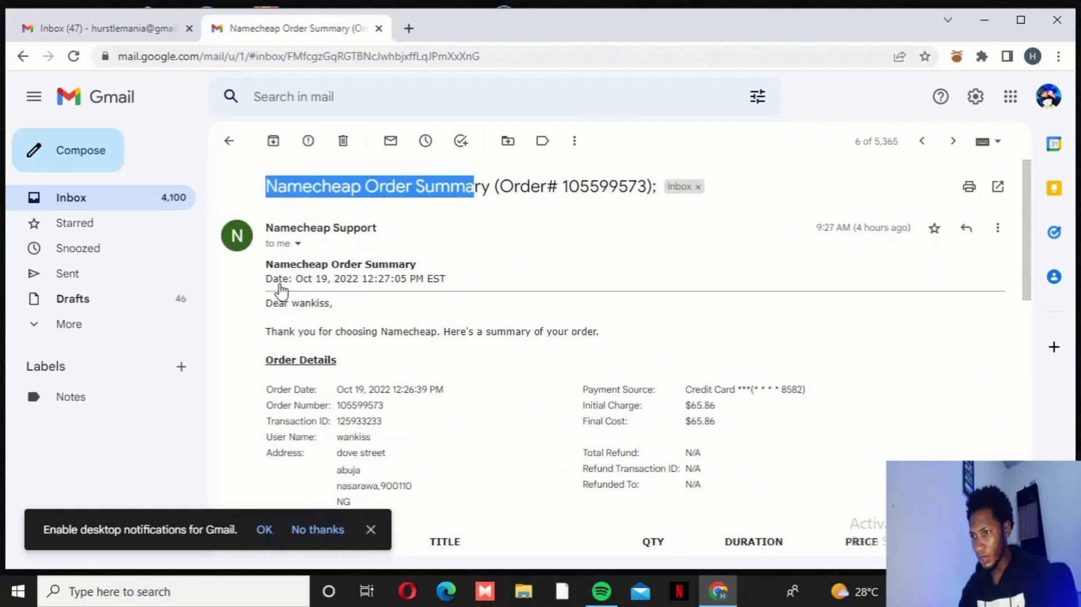
pyautogui.moveTo(308, 280); pyautogui.dragTo(366, 288)
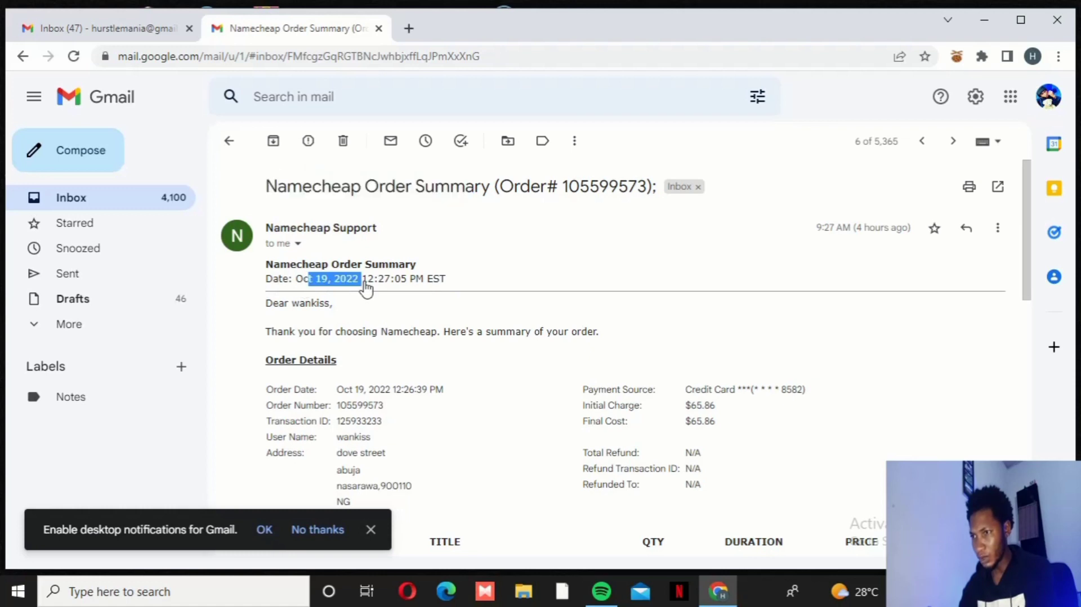
# Scroll through the order items, highlighting the payment and refund details of the $65.86 order.
pyautogui.scroll(-1, 569, 289)
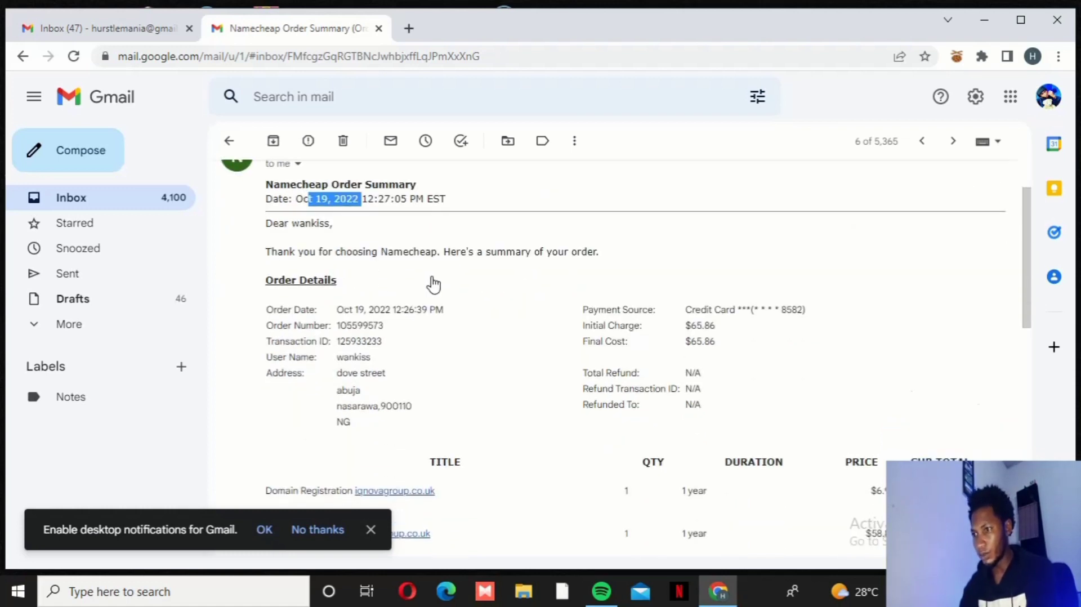
pyautogui.scroll(-1, 433, 284)
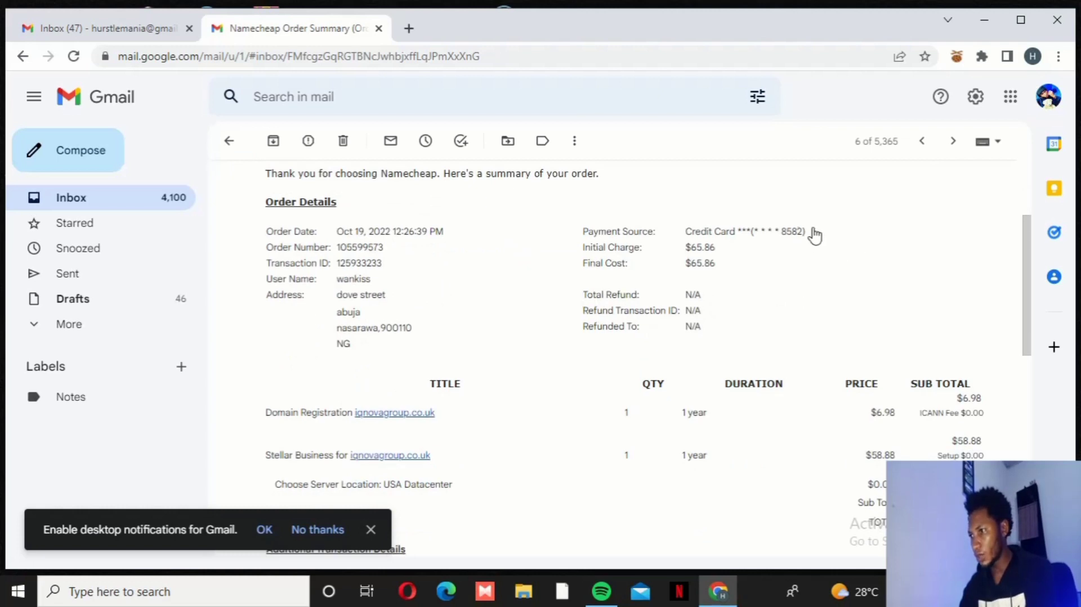
pyautogui.moveTo(813, 233); pyautogui.dragTo(767, 274)
pyautogui.click(767, 274)
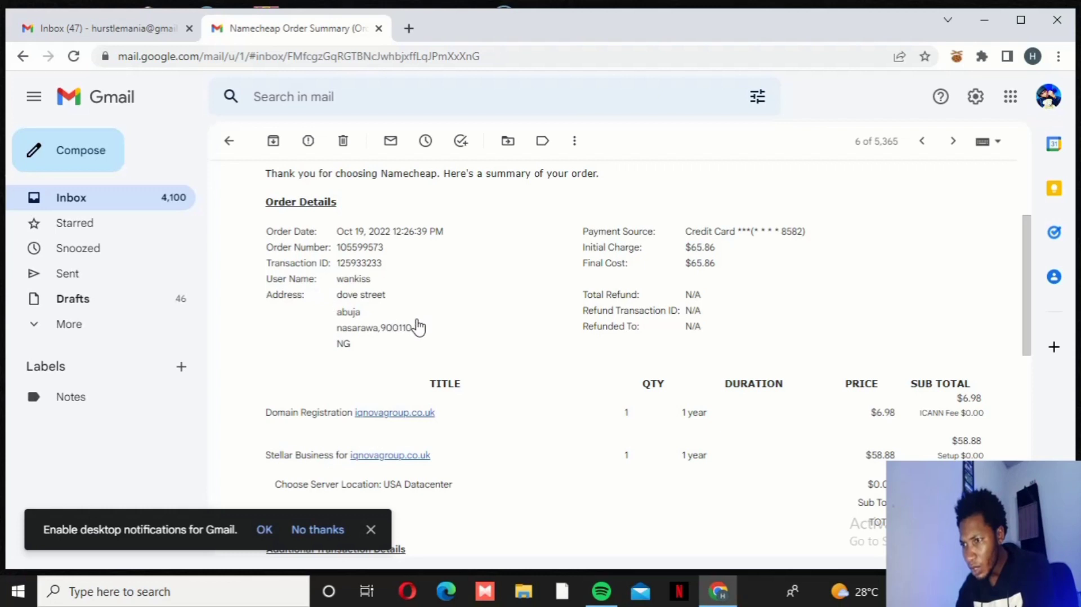
pyautogui.scroll(-3, 415, 324)
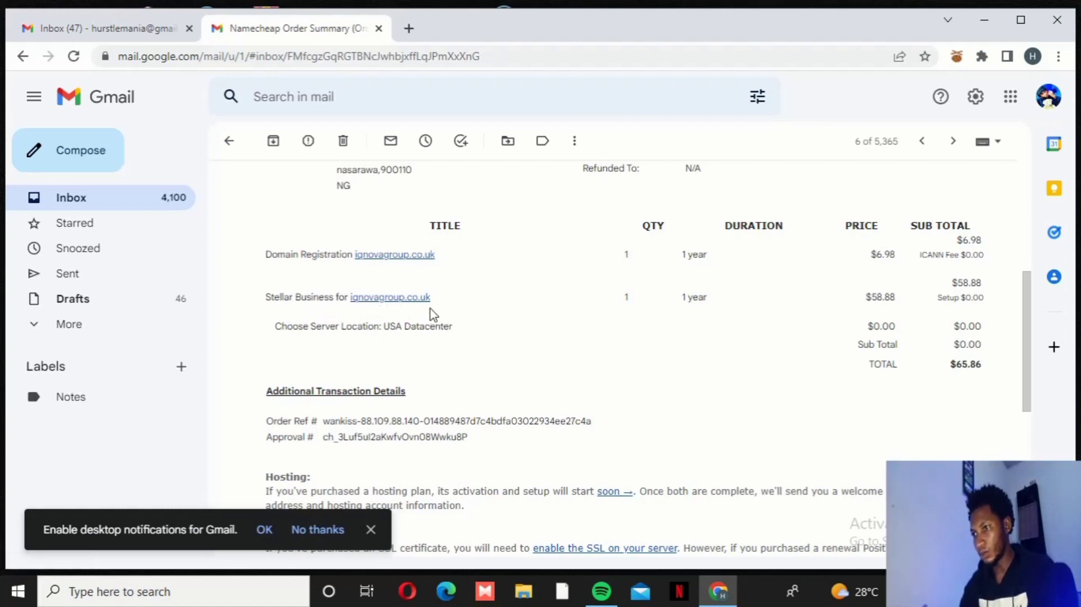
pyautogui.scroll(-1, 460, 300)
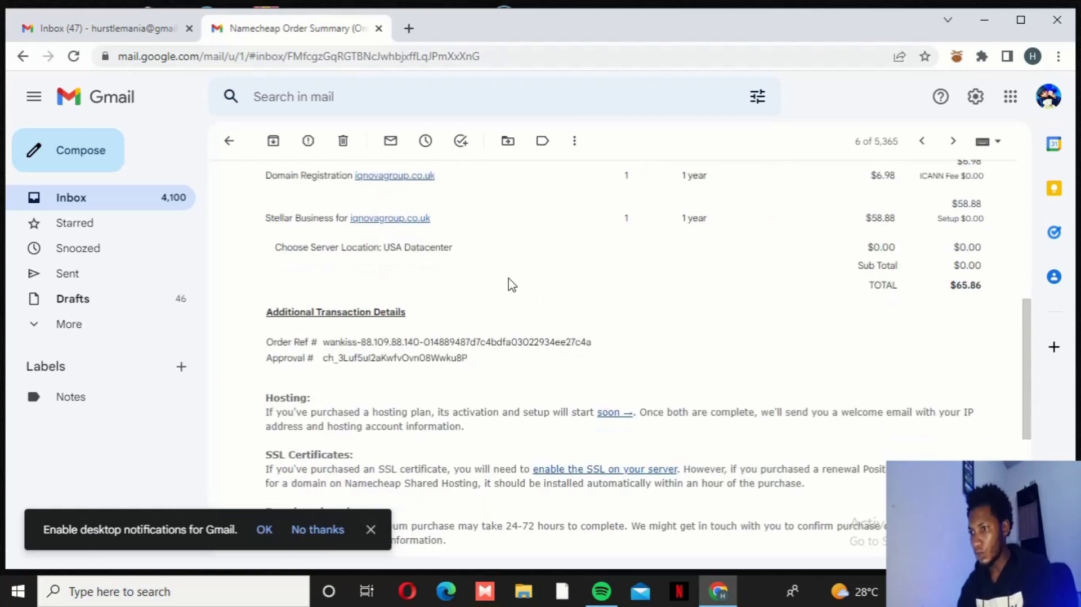
pyautogui.scroll(-1, 557, 281)
pyautogui.scroll(4, 506, 290)
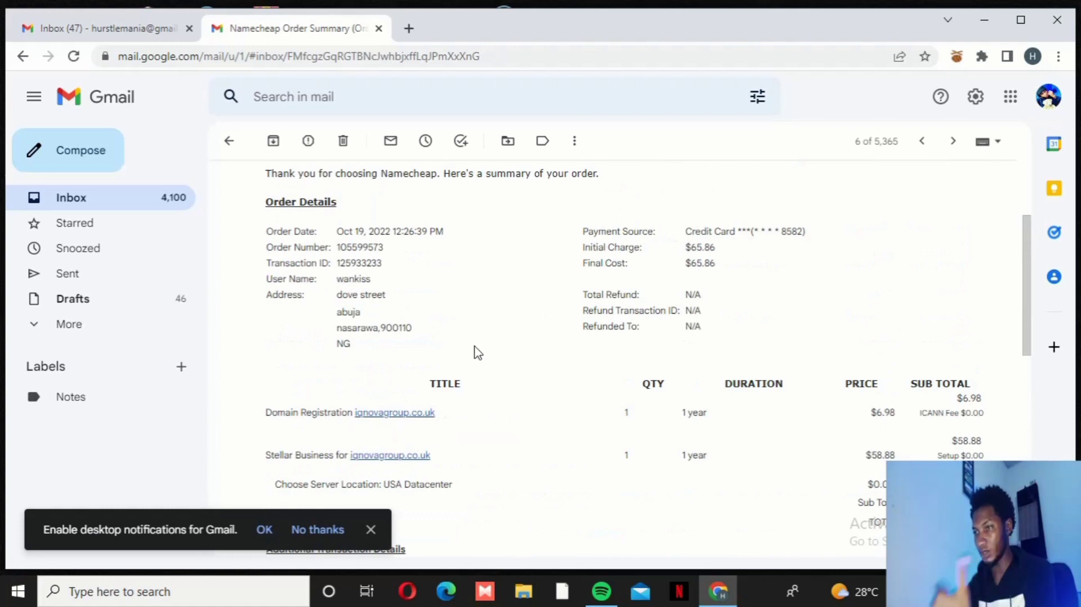
pyautogui.scroll(2, 234, 180)
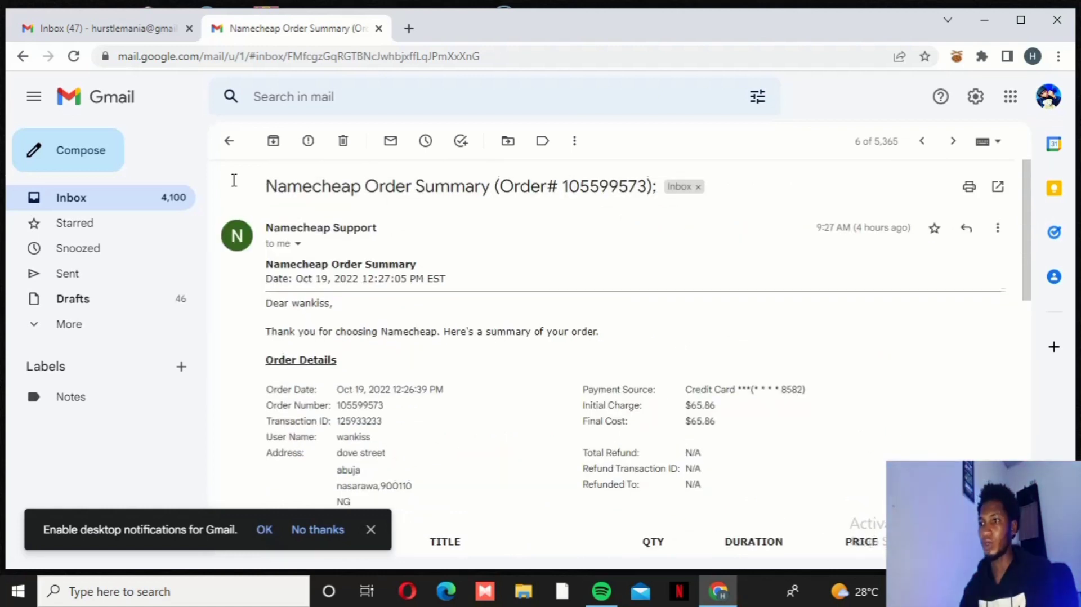
# Return to the inbox, open the hosting account email and highlight the domain iqnovagroup.co.uk.
pyautogui.click(228, 140)
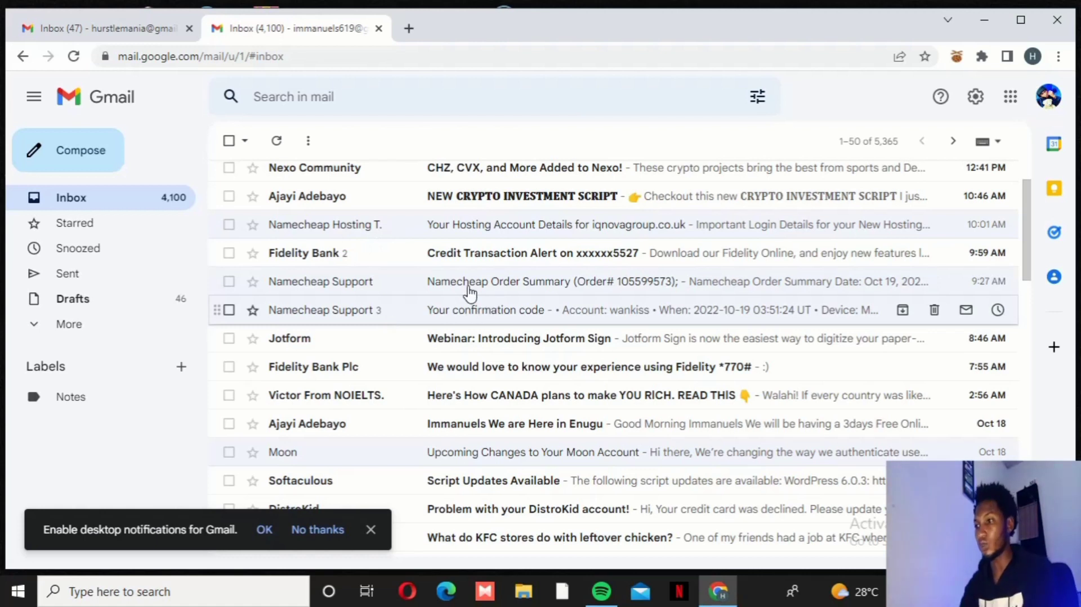
pyautogui.click(488, 230)
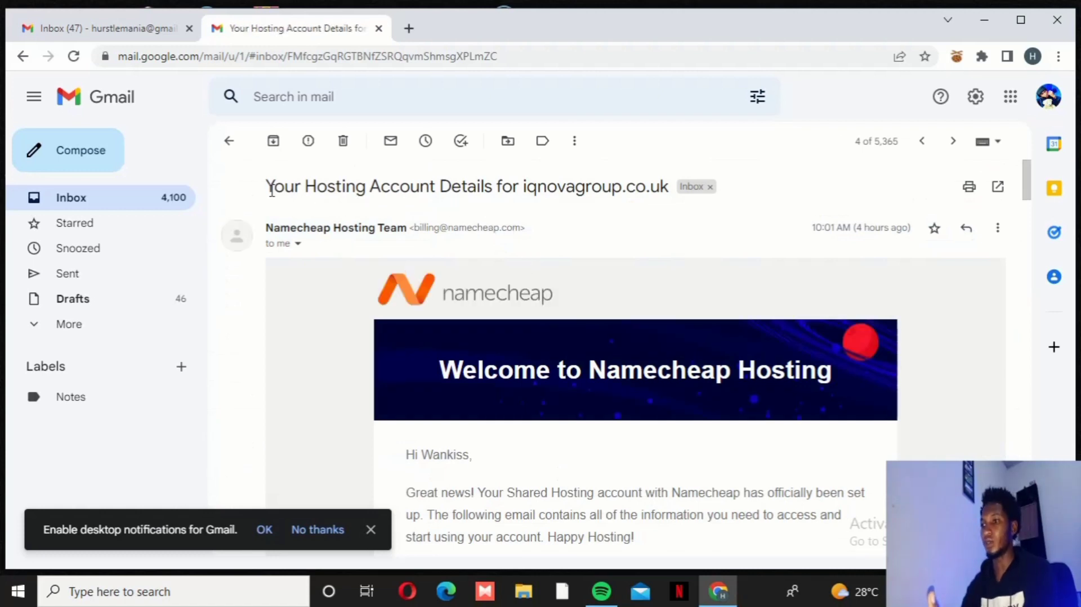
pyautogui.moveTo(265, 186); pyautogui.dragTo(671, 183)
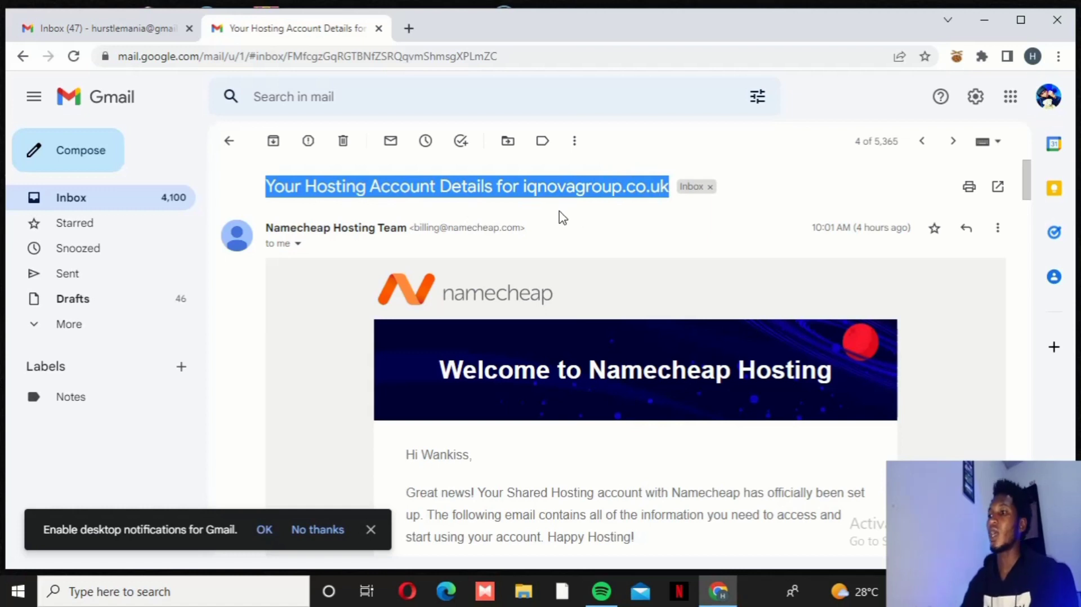
pyautogui.click(602, 206)
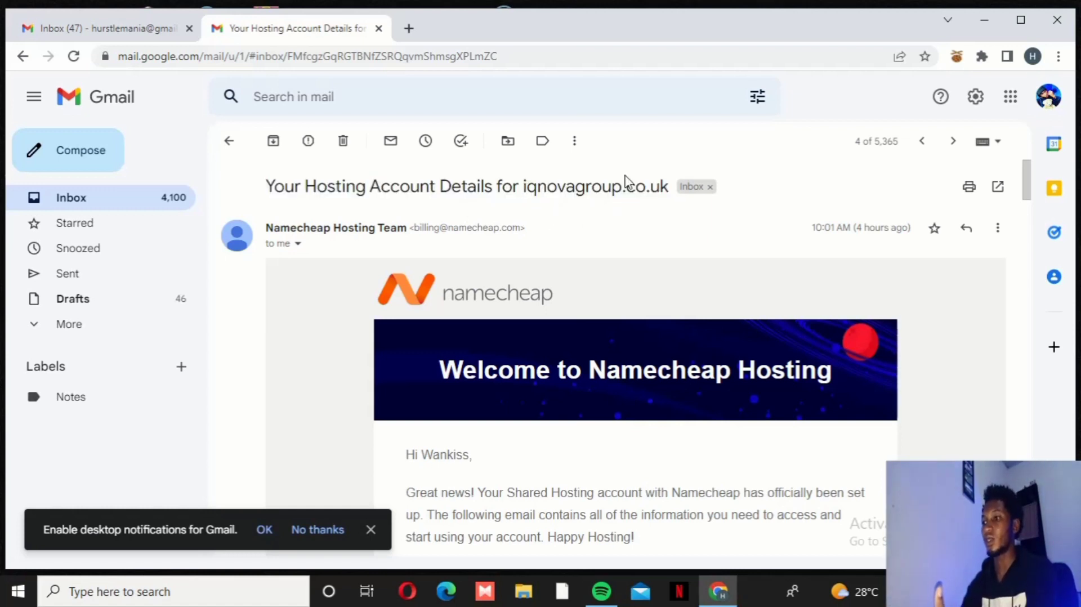
pyautogui.doubleClick(664, 186)
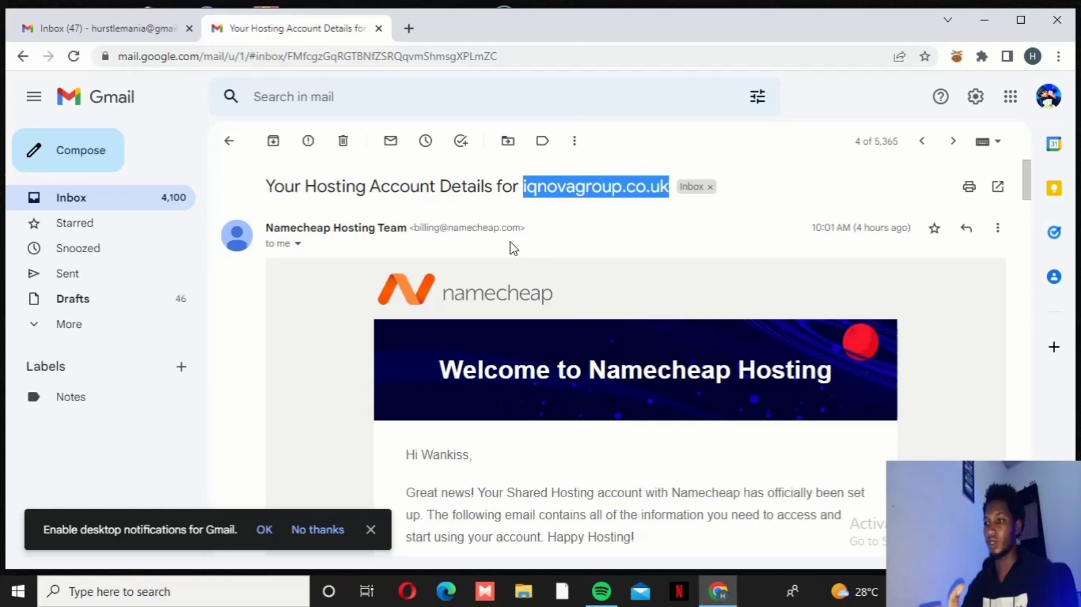
# Scroll through the welcome message confirming the Stellar Business shared hosting plan.
pyautogui.scroll(-3, 513, 248)
pyautogui.scroll(-3, 557, 253)
pyautogui.scroll(3, 584, 241)
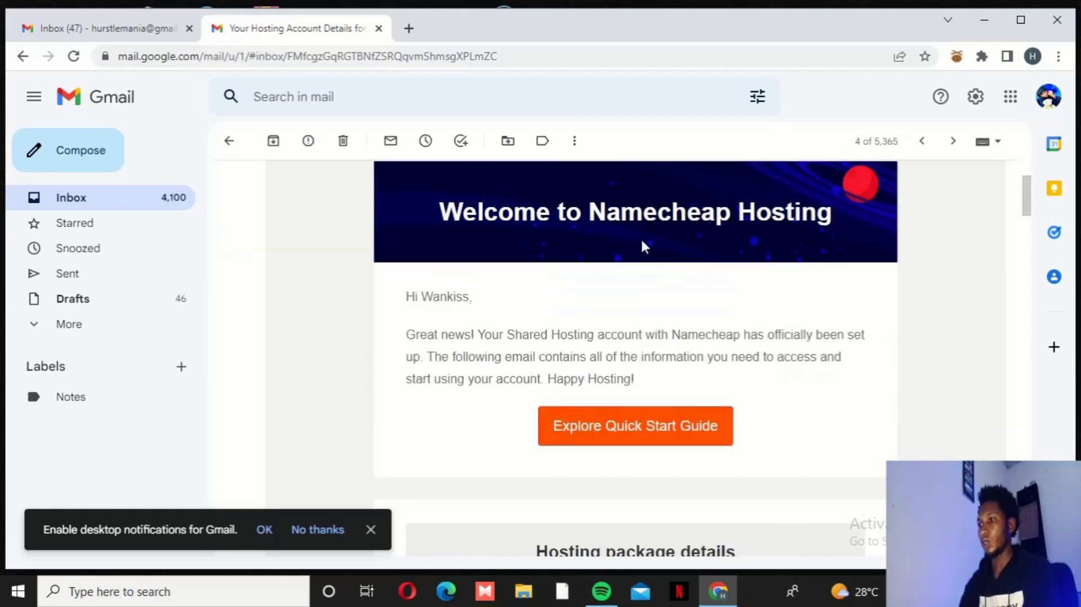
pyautogui.scroll(2, 576, 254)
pyautogui.scroll(-2, 597, 259)
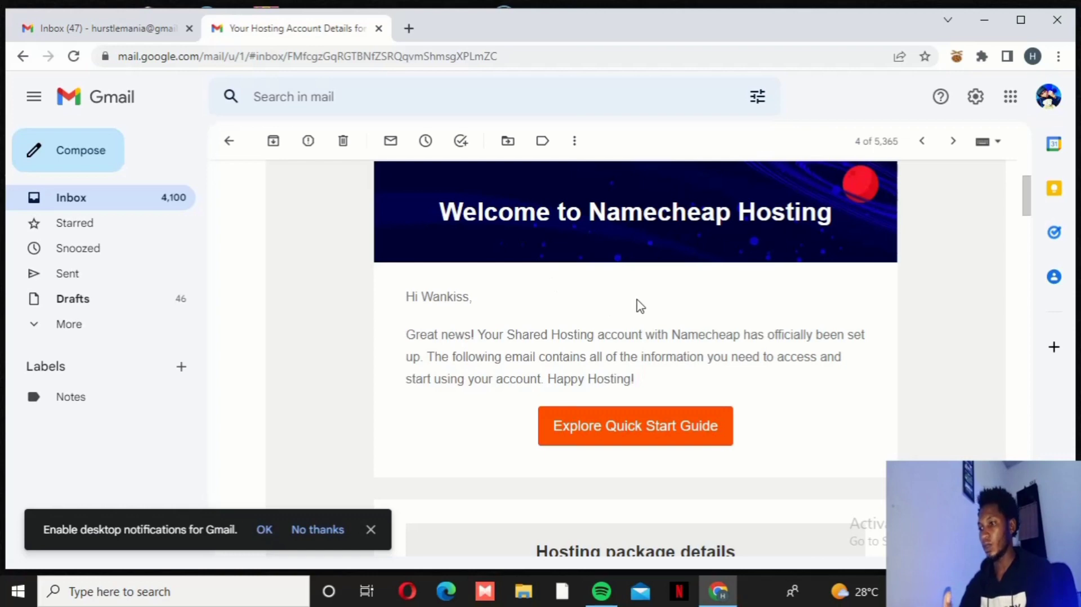
pyautogui.scroll(3, 607, 315)
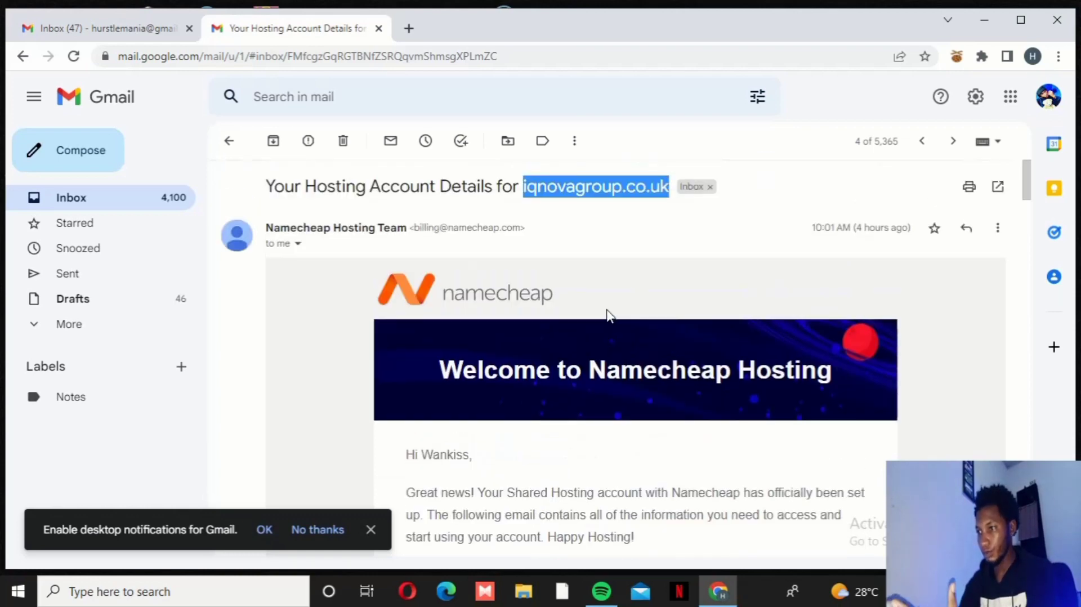
pyautogui.scroll(-3, 653, 304)
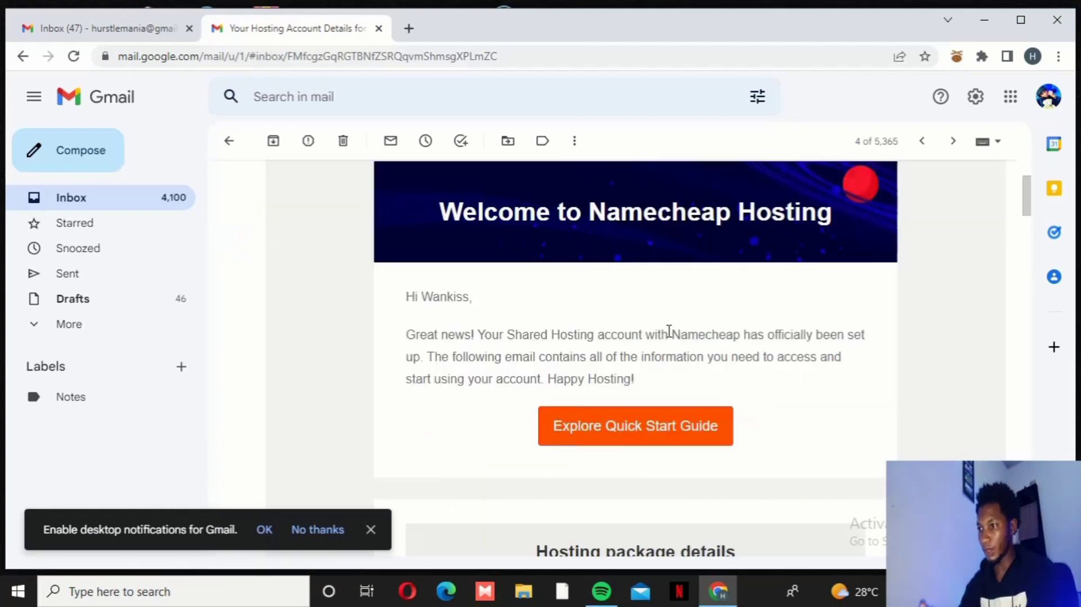
pyautogui.scroll(-1, 601, 335)
pyautogui.scroll(-1, 600, 333)
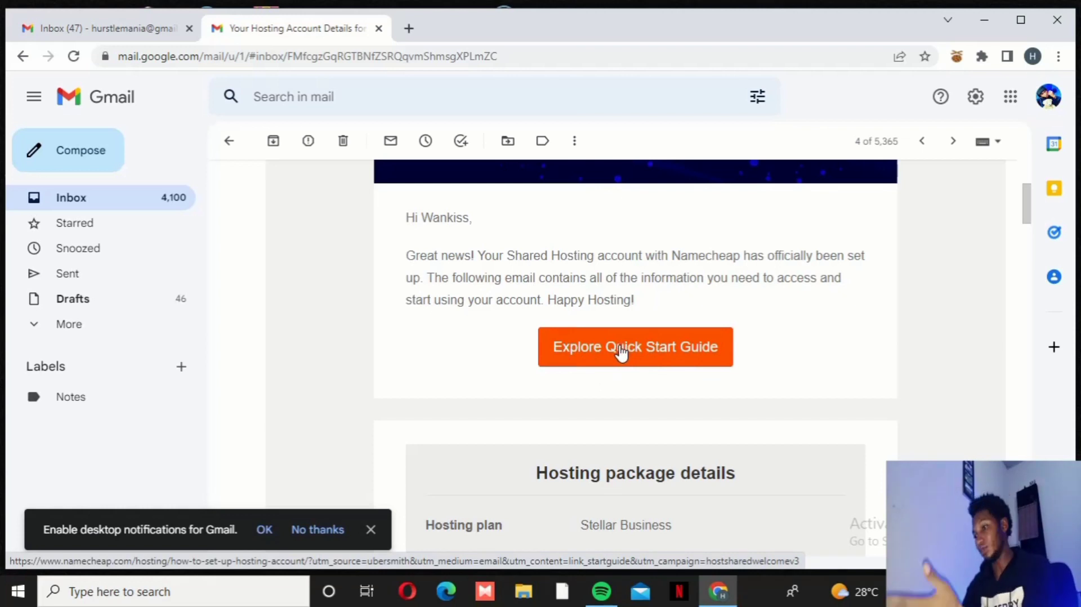
pyautogui.scroll(1, 462, 356)
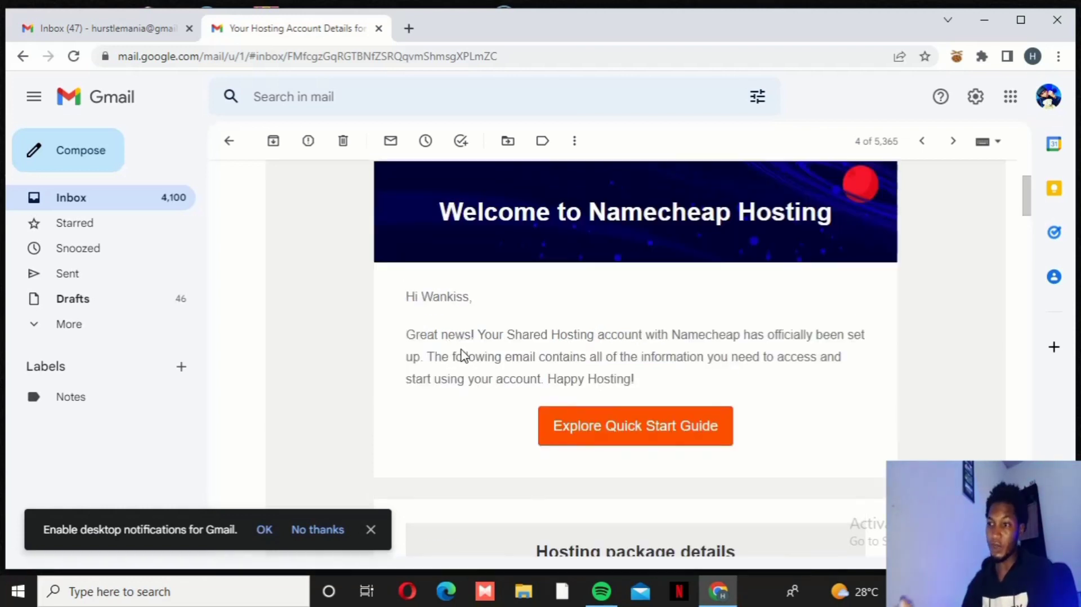
pyautogui.scroll(1, 532, 326)
pyautogui.scroll(-1, 622, 345)
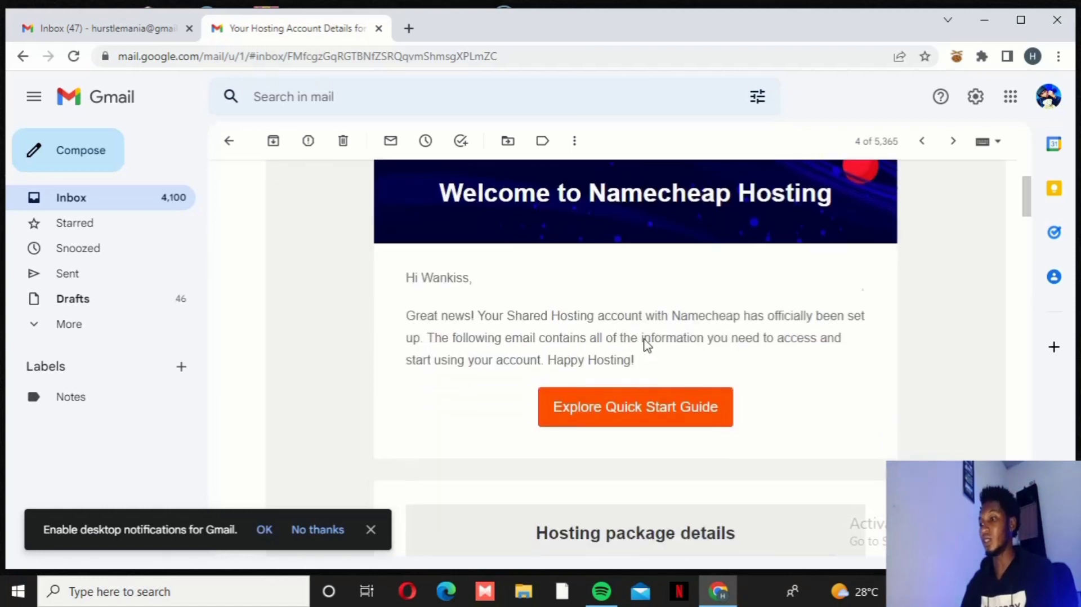
pyautogui.scroll(-1, 646, 344)
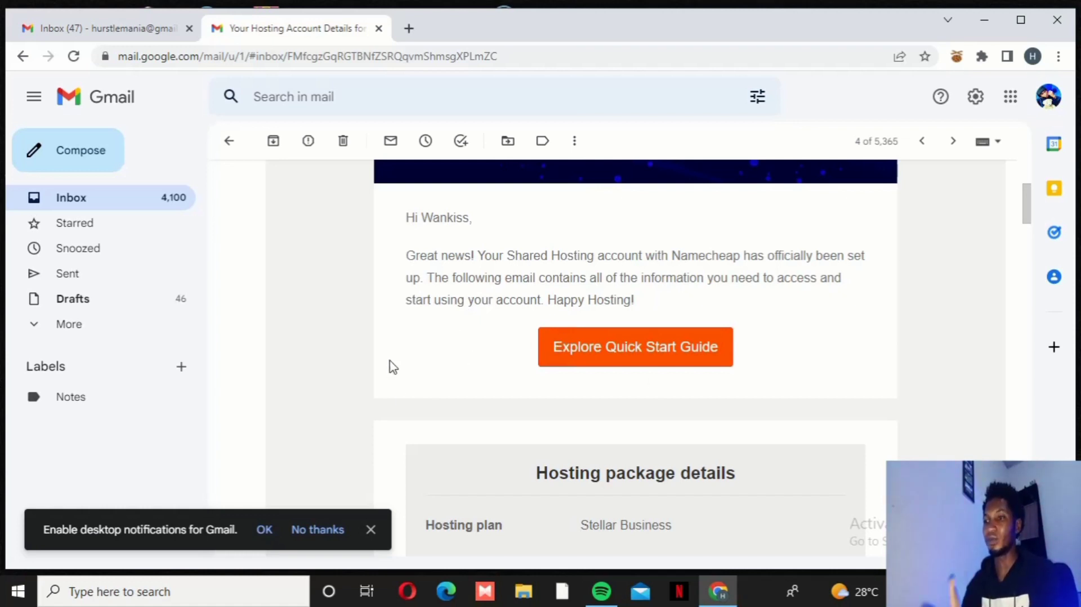
# Scroll to the Hosting package details and highlight the package heading and plan row.
pyautogui.scroll(-3, 458, 326)
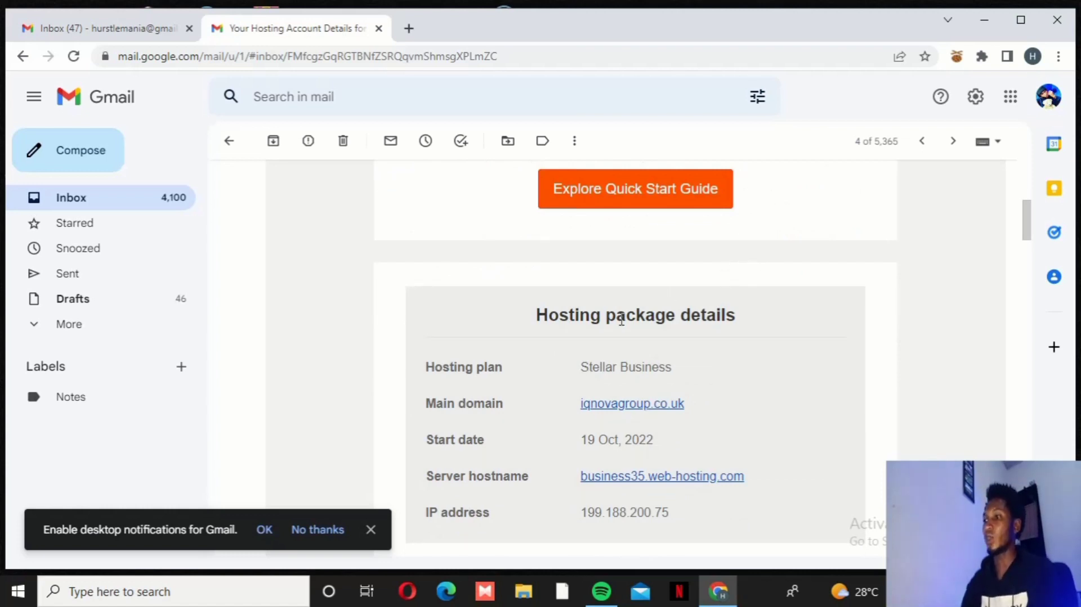
pyautogui.scroll(-1, 743, 282)
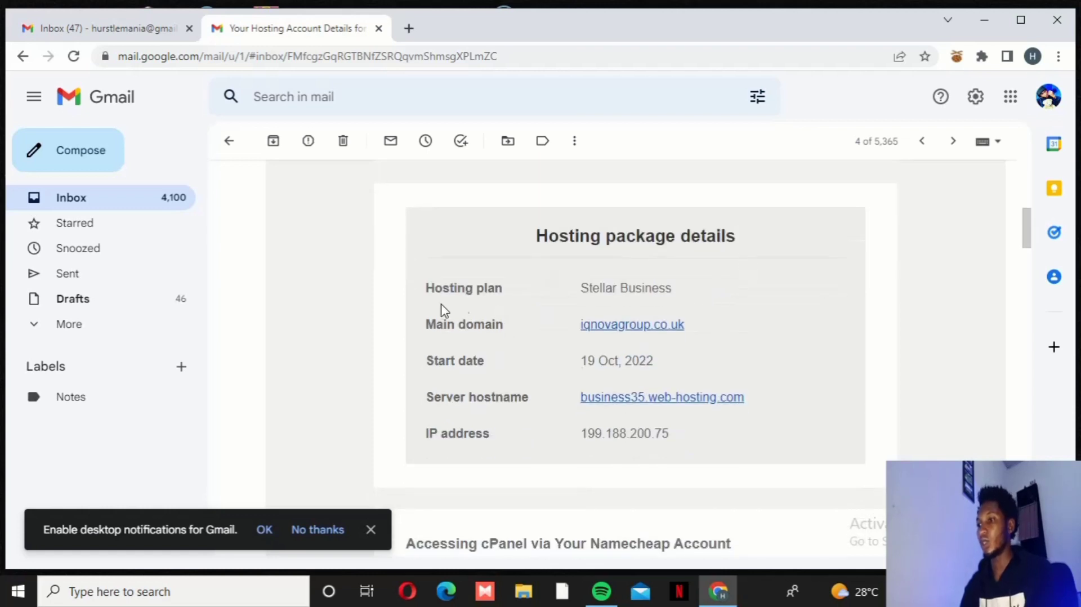
pyautogui.moveTo(417, 293)
pyautogui.mouseDown()
pyautogui.moveTo(724, 299)
pyautogui.moveTo(420, 282)
pyautogui.mouseUp()
pyautogui.click(765, 288)
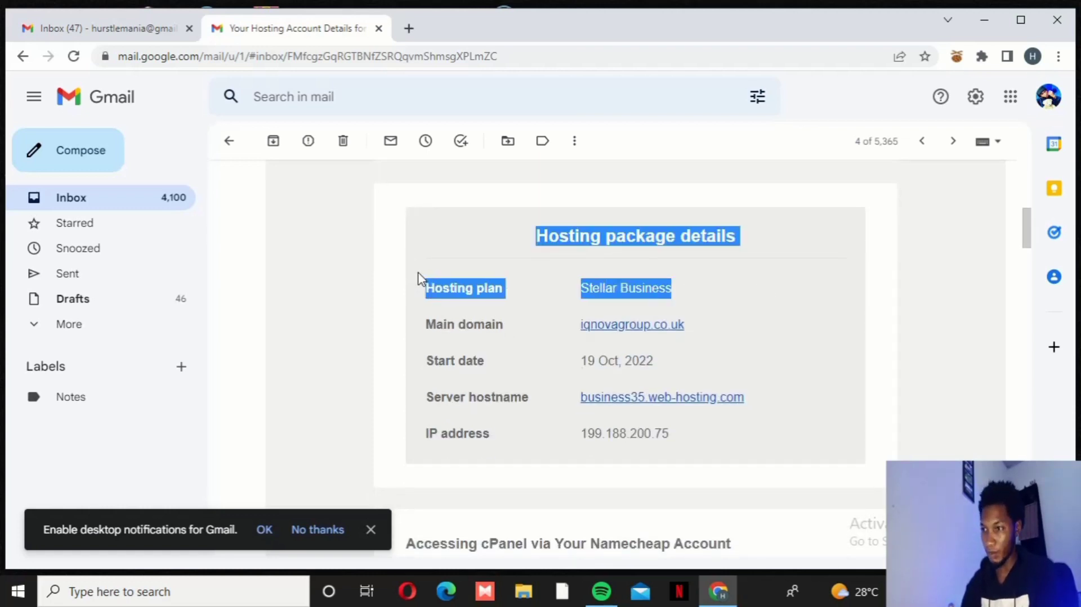
pyautogui.click(781, 295)
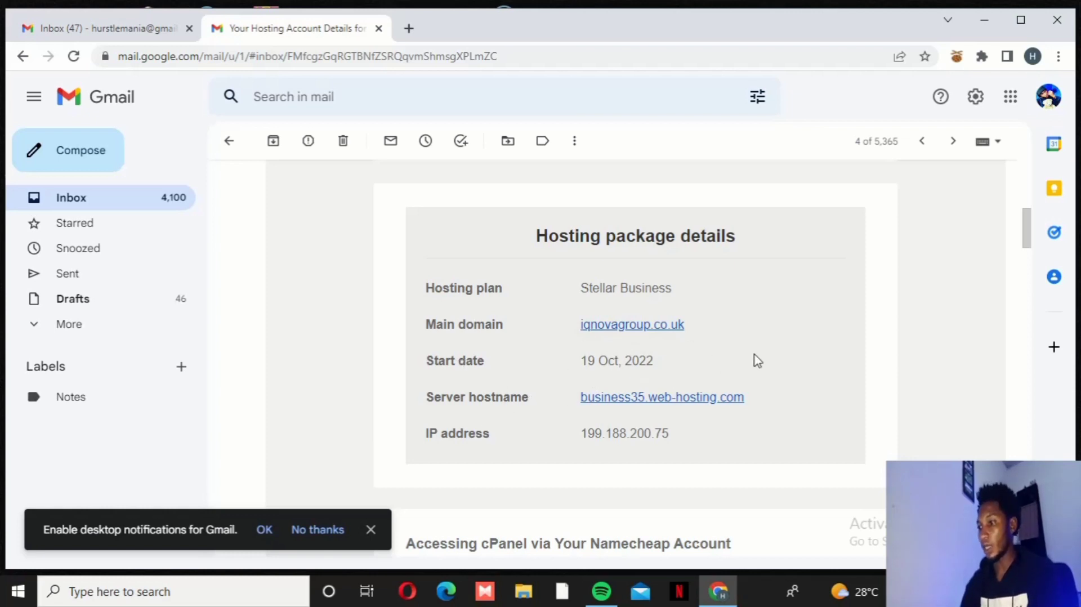
# Highlight server business35.web-hosting.com and IP 199.188.200.75, then scroll toward the domain-connection section.
pyautogui.scroll(-2, 753, 361)
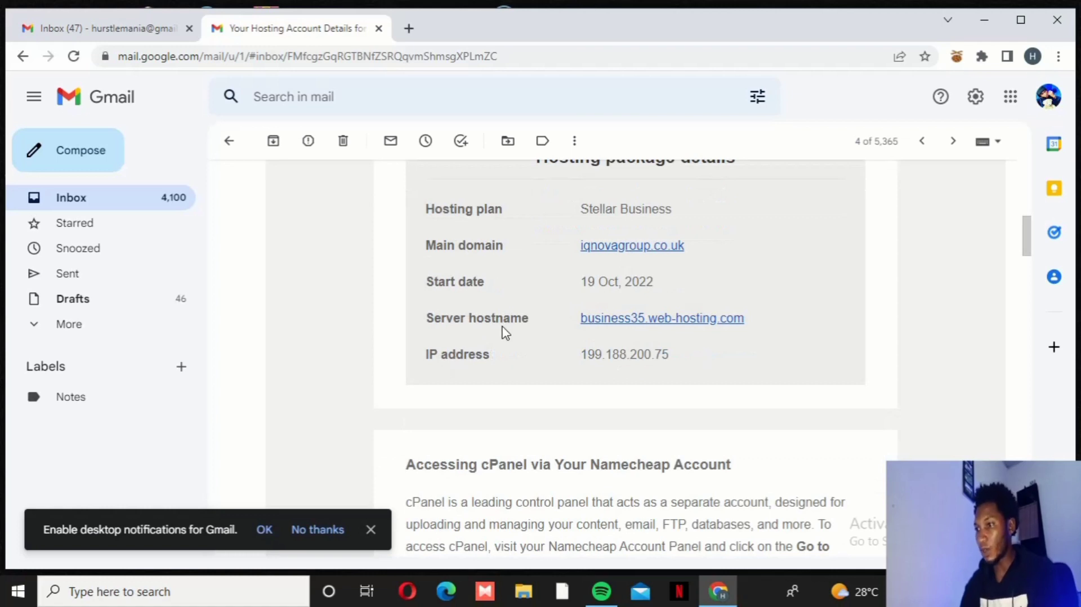
pyautogui.moveTo(570, 329); pyautogui.dragTo(838, 318)
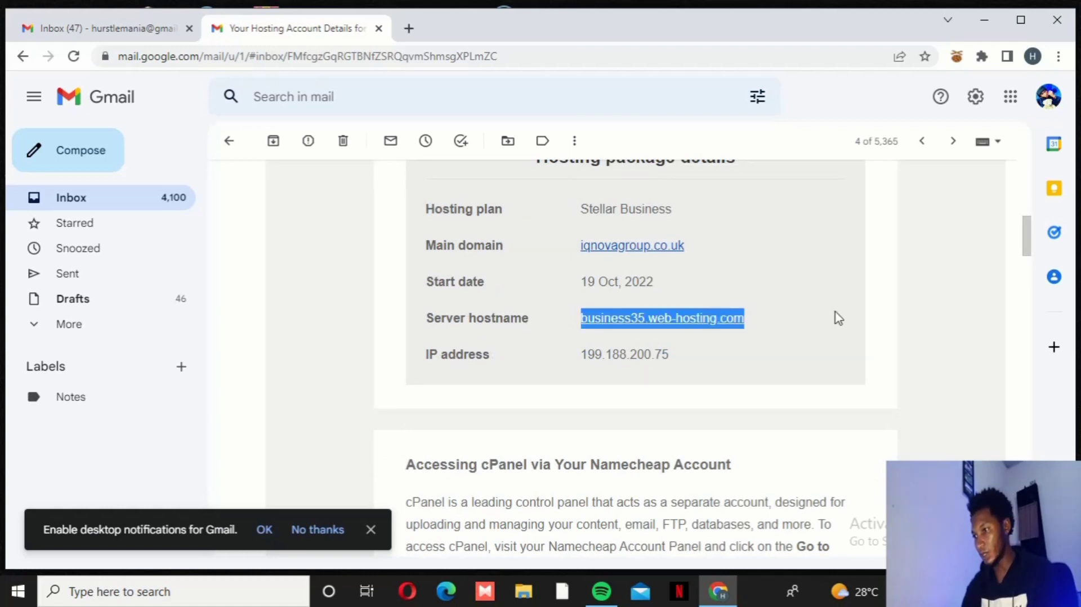
pyautogui.moveTo(670, 360); pyautogui.dragTo(574, 352)
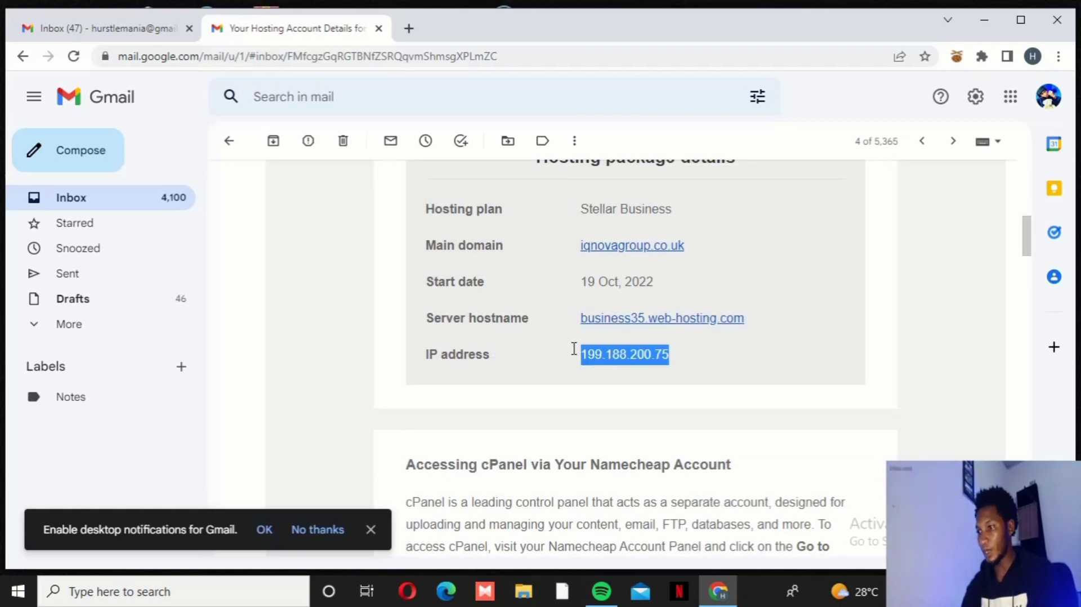
pyautogui.scroll(1, 791, 286)
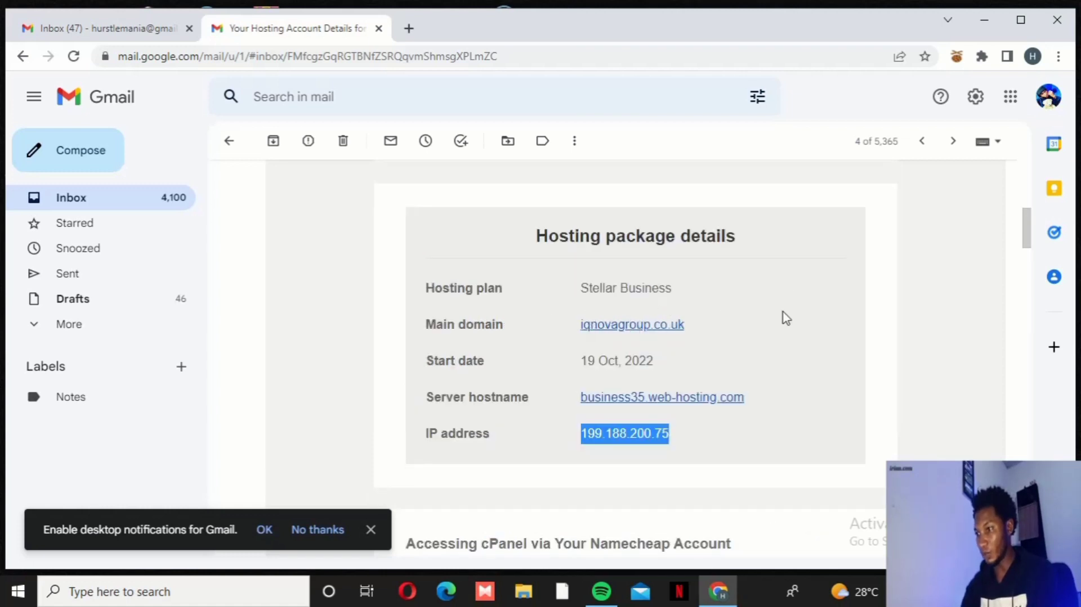
pyautogui.scroll(-1, 732, 359)
pyautogui.click(738, 348)
pyautogui.scroll(-4, 757, 318)
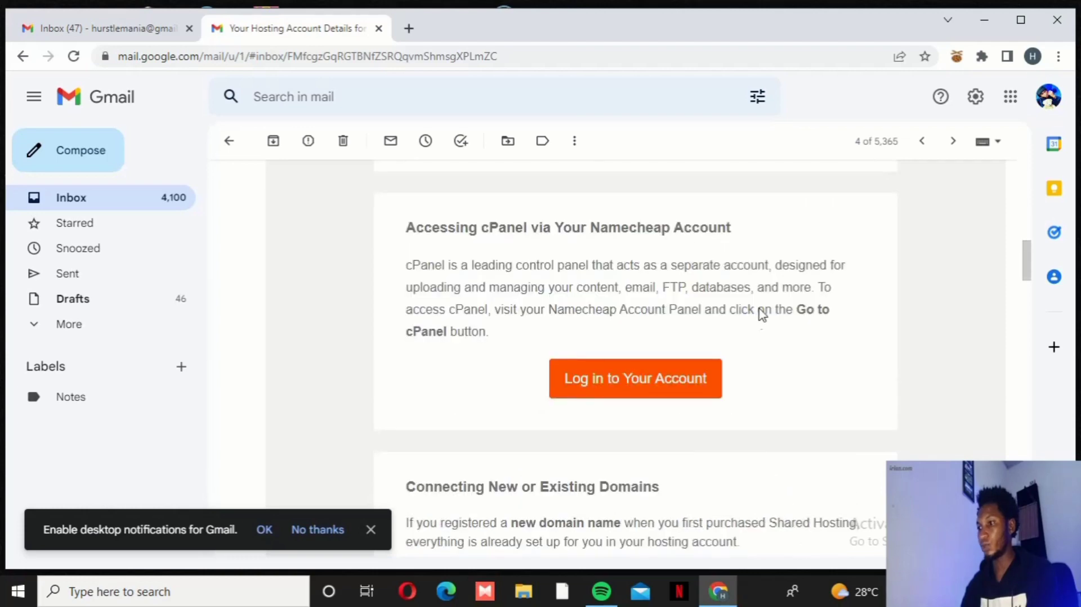
pyautogui.scroll(4, 704, 290)
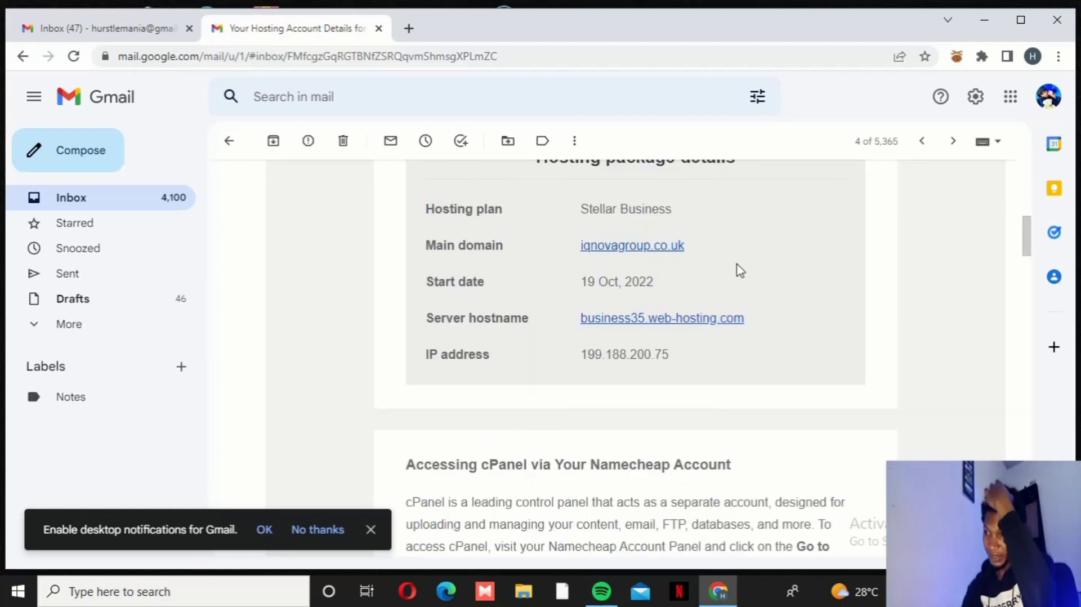
pyautogui.scroll(-6, 739, 273)
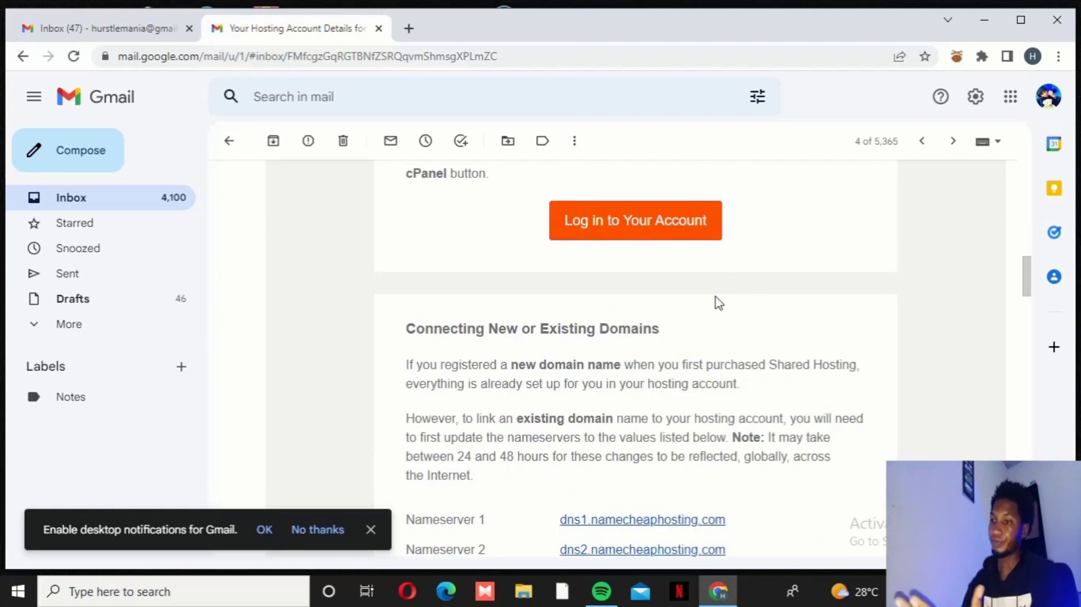
# Highlight dns2.namecheaphosting.com briefly, then select Nameserver 1 dns1.namecheaphosting.com.
pyautogui.scroll(-3, 719, 299)
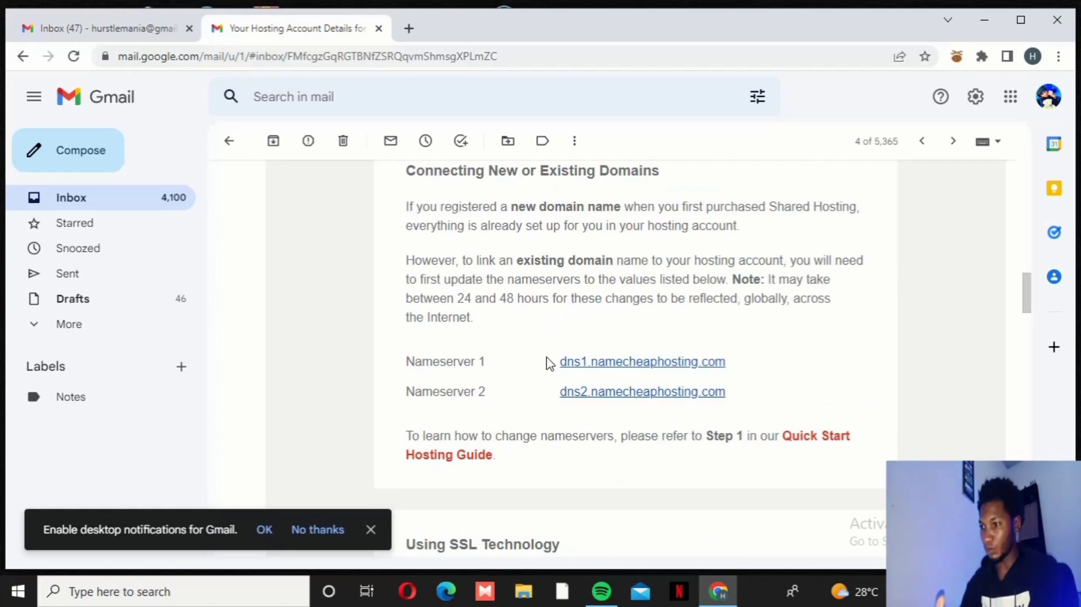
pyautogui.moveTo(554, 362); pyautogui.dragTo(556, 393)
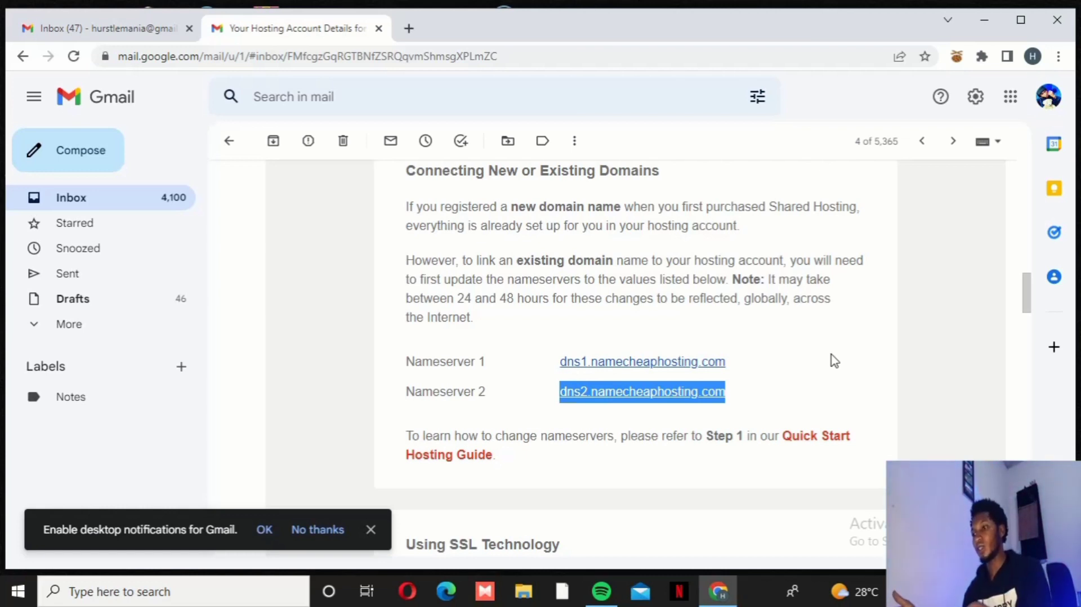
pyautogui.click(754, 364)
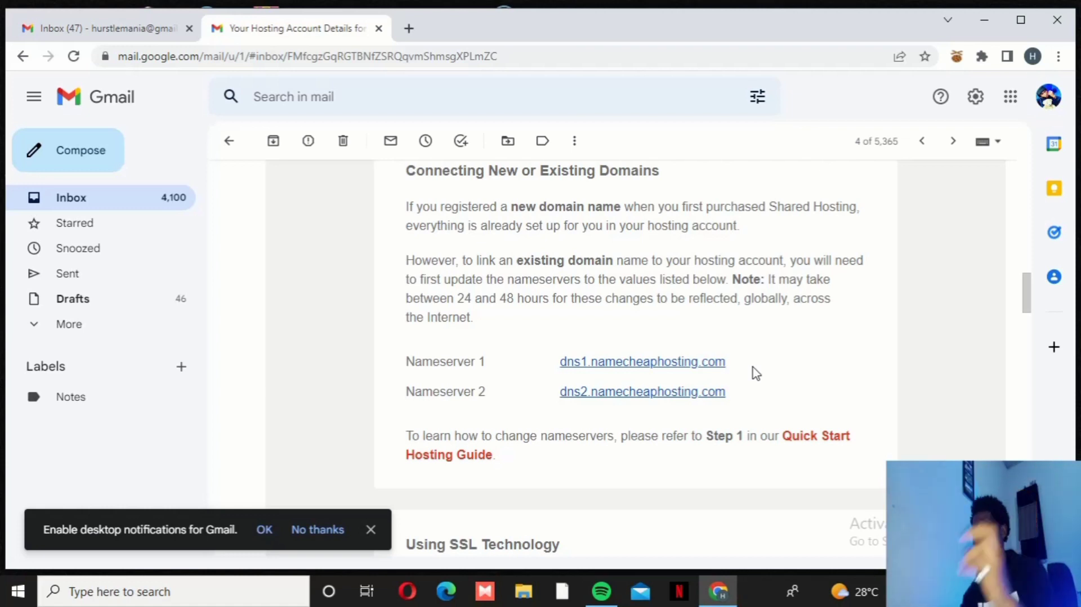
pyautogui.moveTo(726, 366); pyautogui.dragTo(543, 374)
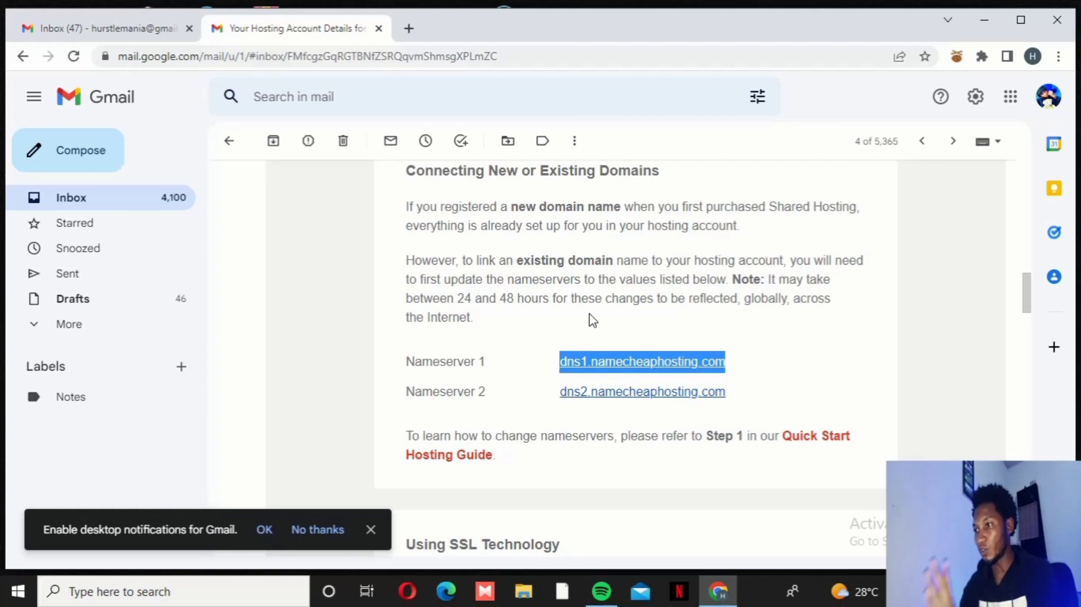
pyautogui.scroll(15, 593, 319)
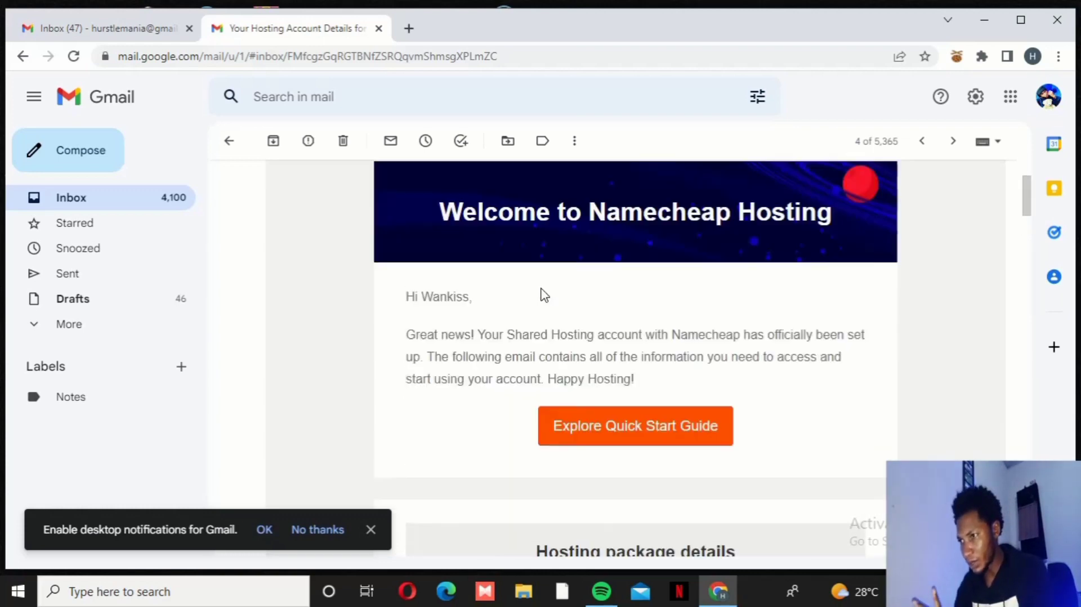
pyautogui.scroll(2, 544, 294)
pyautogui.scroll(-15, 544, 294)
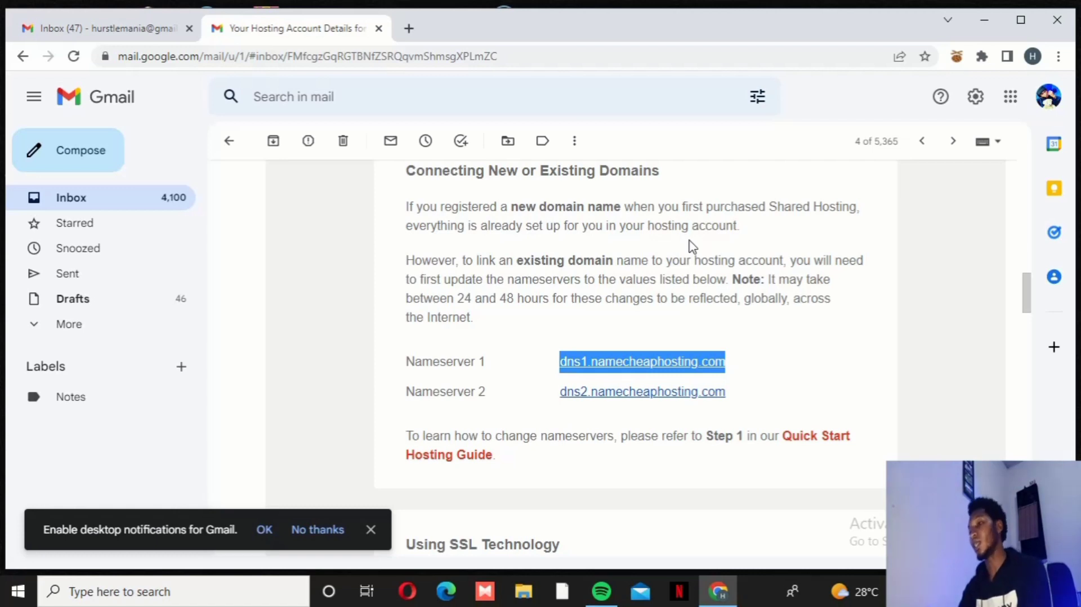
pyautogui.scroll(-1, 673, 321)
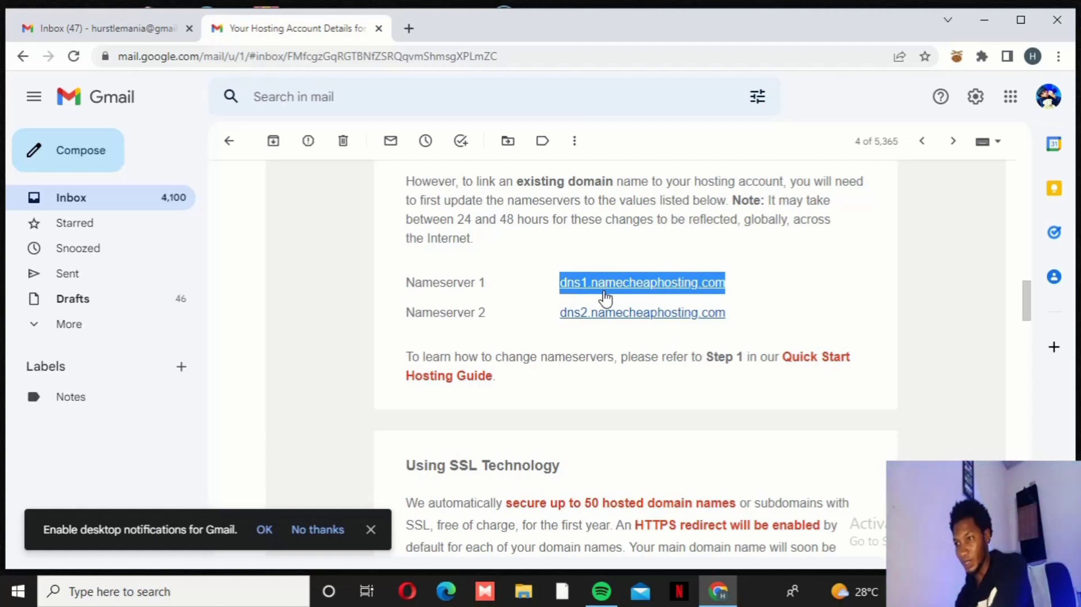
pyautogui.click(780, 264)
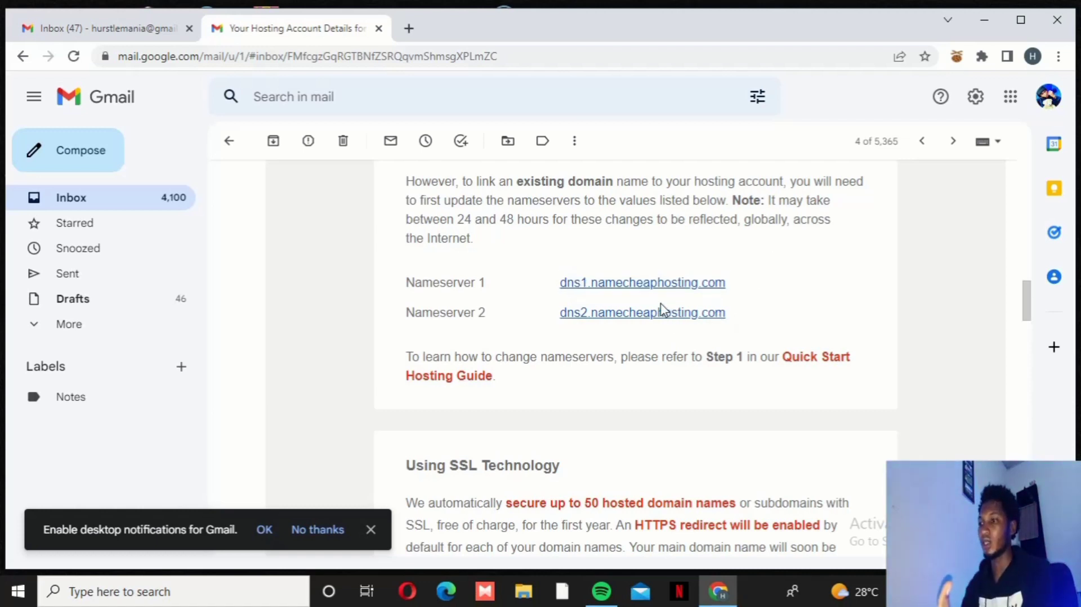
pyautogui.scroll(-3, 768, 257)
pyautogui.scroll(-6, 615, 272)
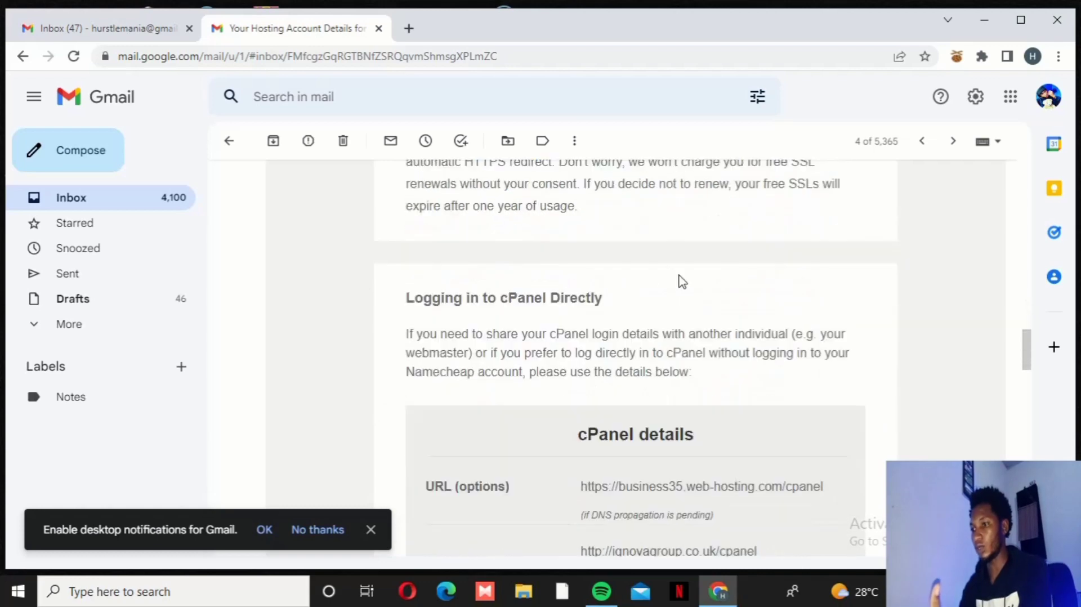
# Highlight the cPanel details heading, then scroll on to the FTP/SFTP connection section.
pyautogui.scroll(-4, 682, 281)
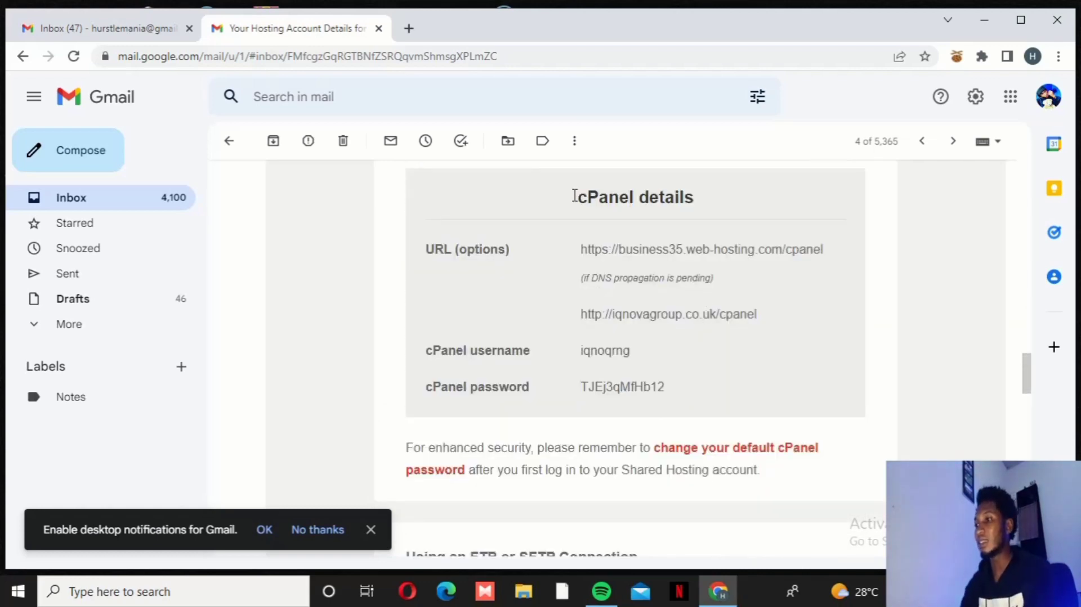
pyautogui.moveTo(574, 195); pyautogui.dragTo(703, 200)
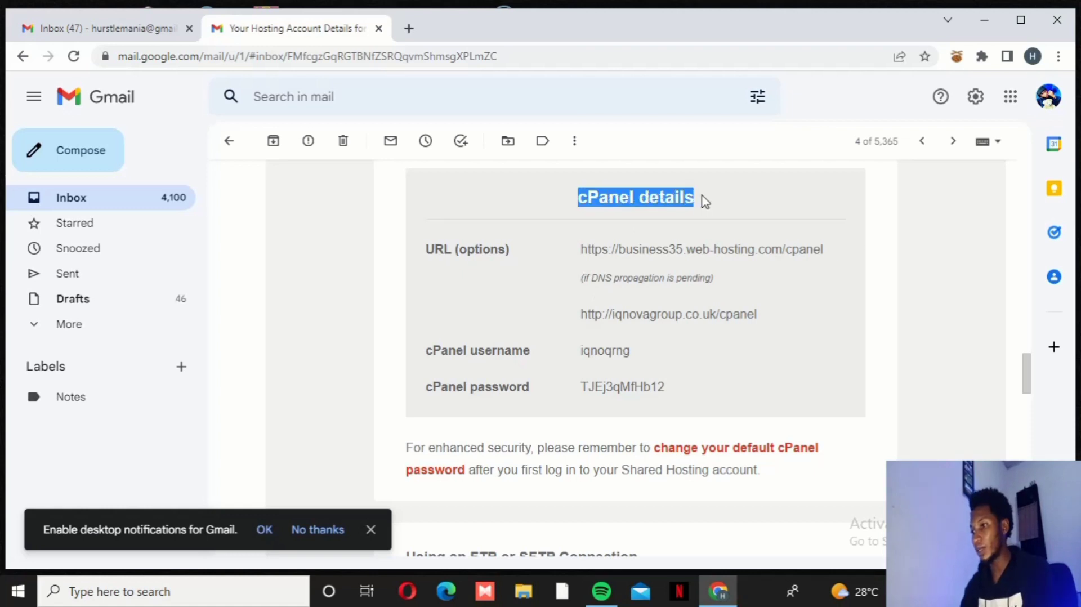
pyautogui.click(757, 212)
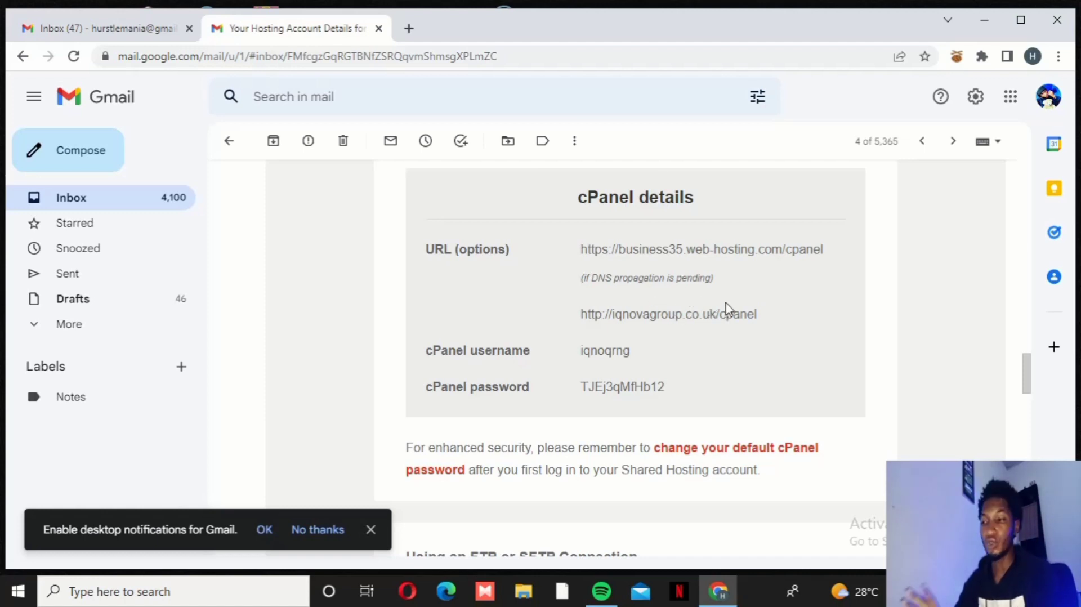
pyautogui.scroll(-3, 714, 301)
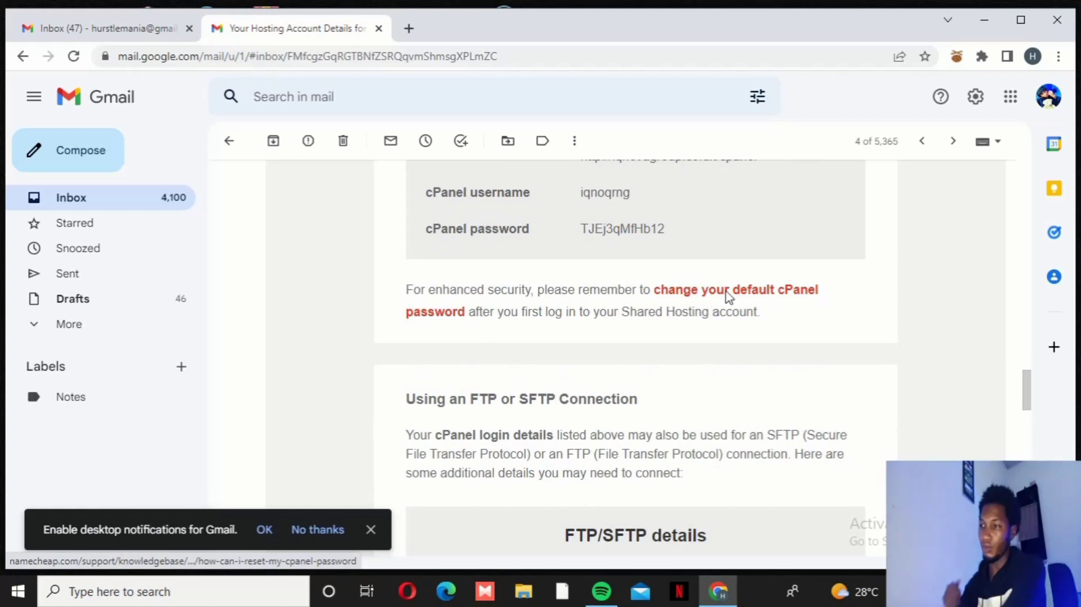
# Scroll further down the hosting email and highlight the Uploading Your Files heading.
pyautogui.scroll(-3, 657, 277)
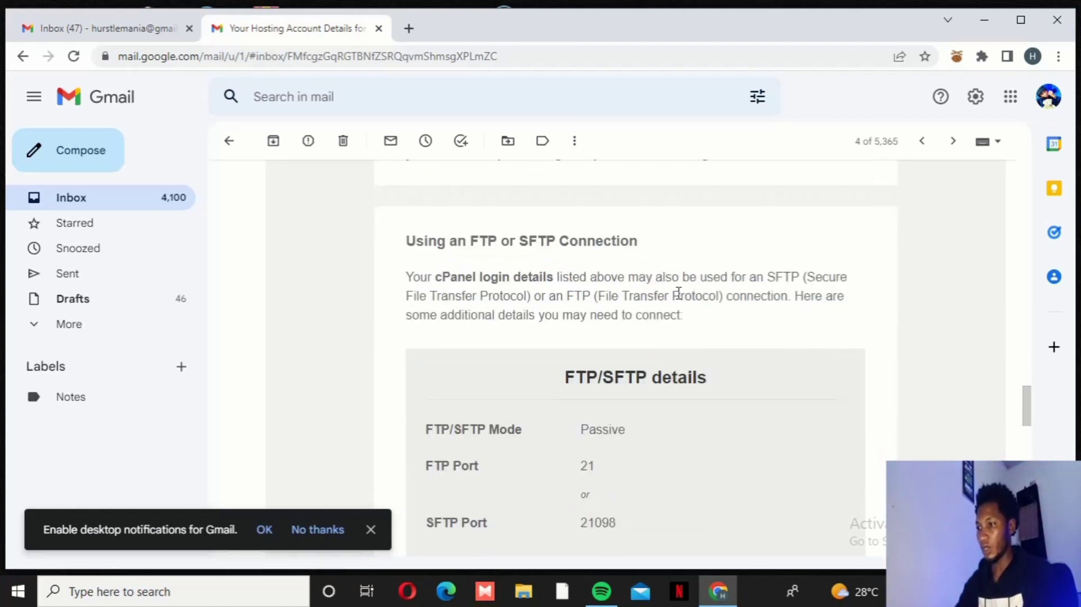
pyautogui.scroll(-2, 675, 290)
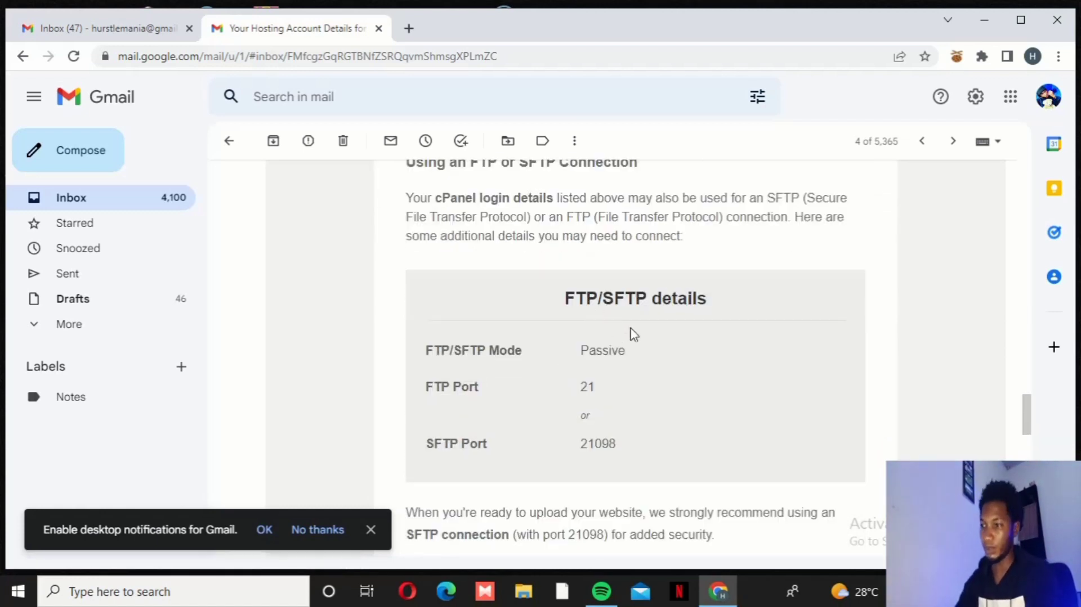
pyautogui.scroll(-2, 618, 343)
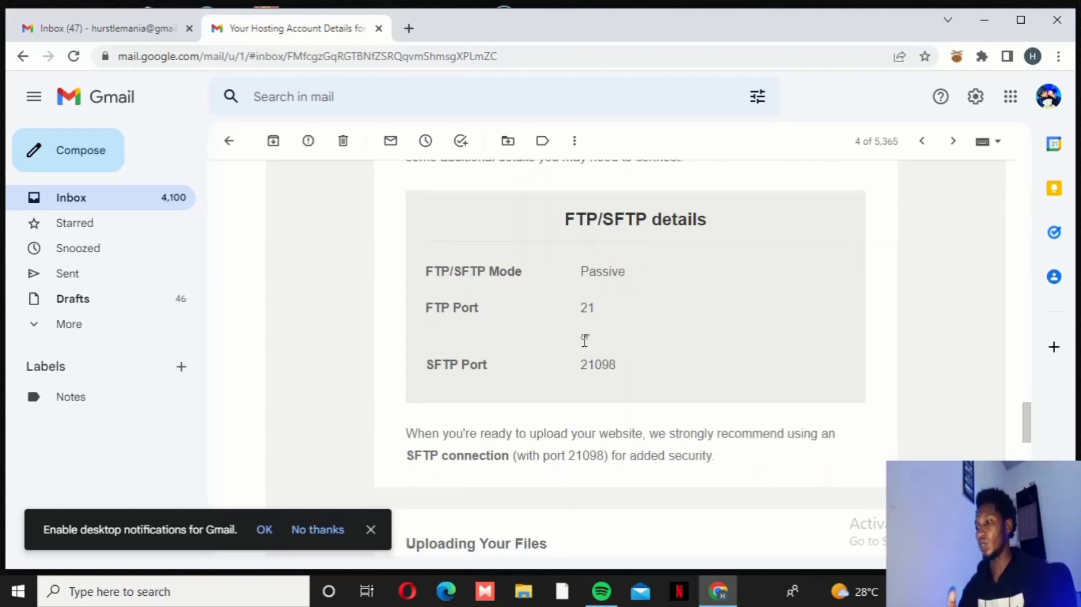
pyautogui.scroll(-3, 549, 309)
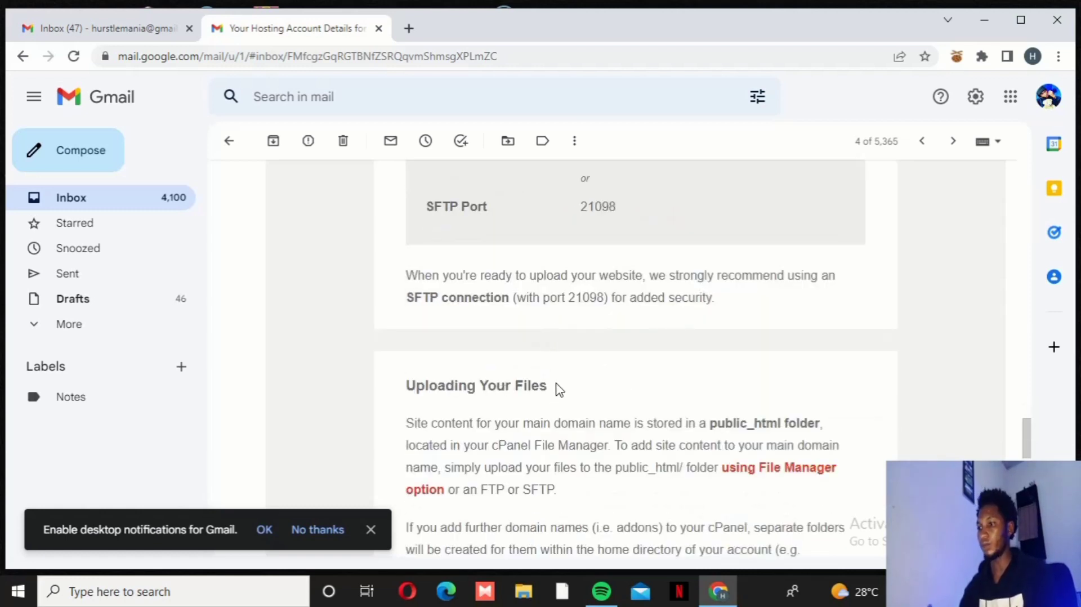
pyautogui.moveTo(559, 388); pyautogui.dragTo(367, 387)
pyautogui.scroll(-15, 616, 360)
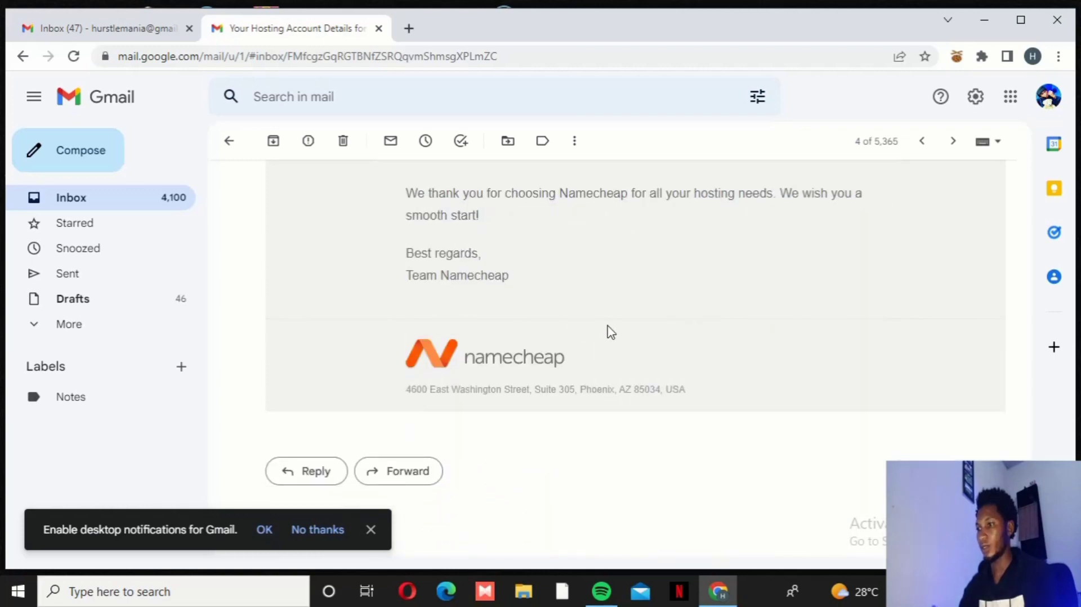
# Scroll back up and select the dns1 and dns2.namecheaphosting.com nameserver rows.
pyautogui.scroll(3, 585, 330)
pyautogui.scroll(12, 512, 298)
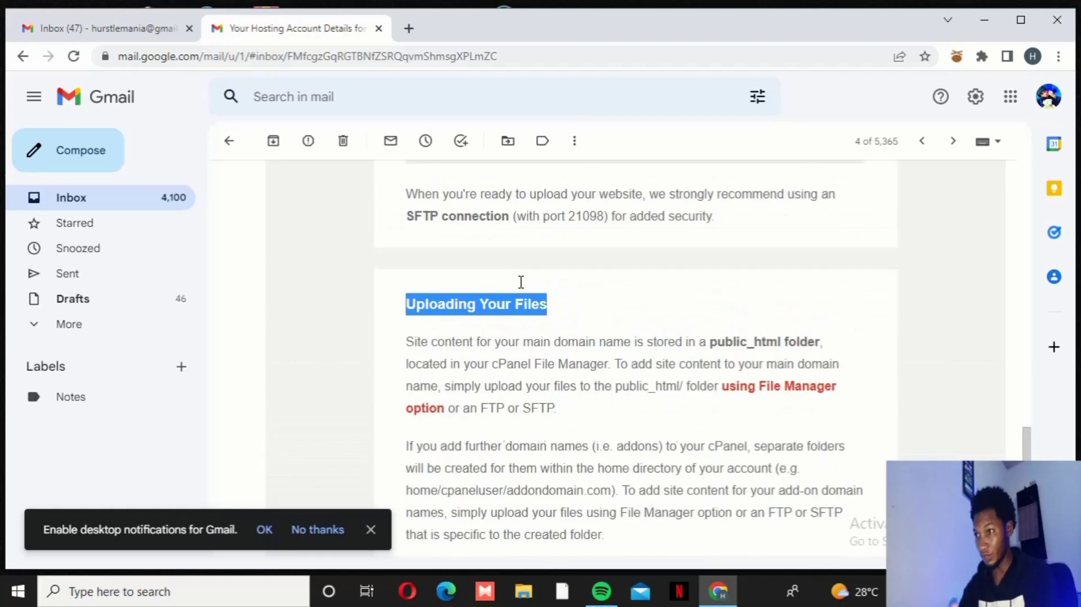
pyautogui.scroll(10, 521, 302)
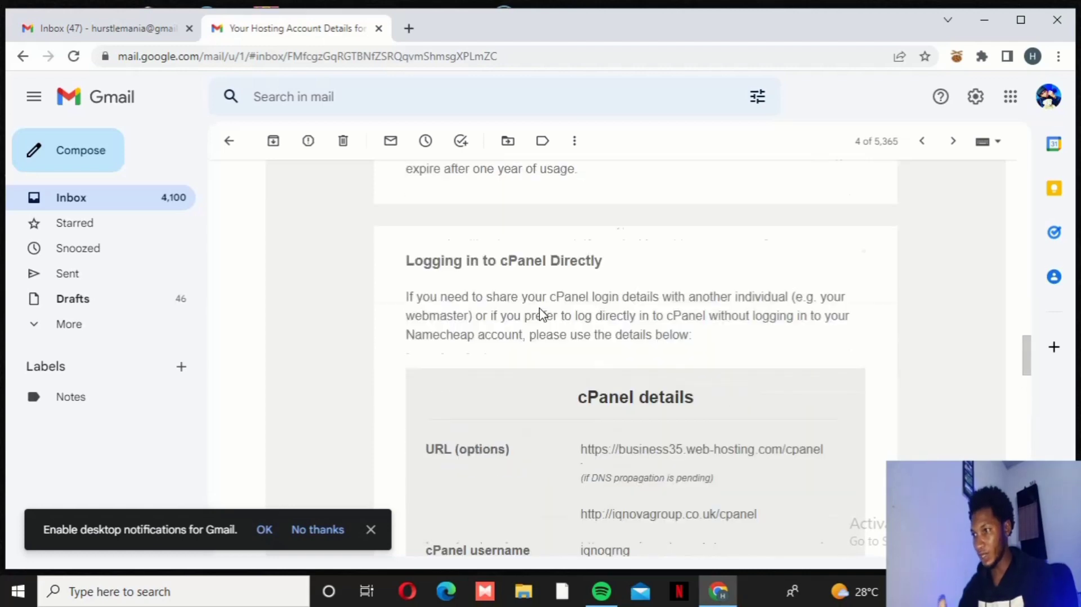
pyautogui.scroll(7, 540, 314)
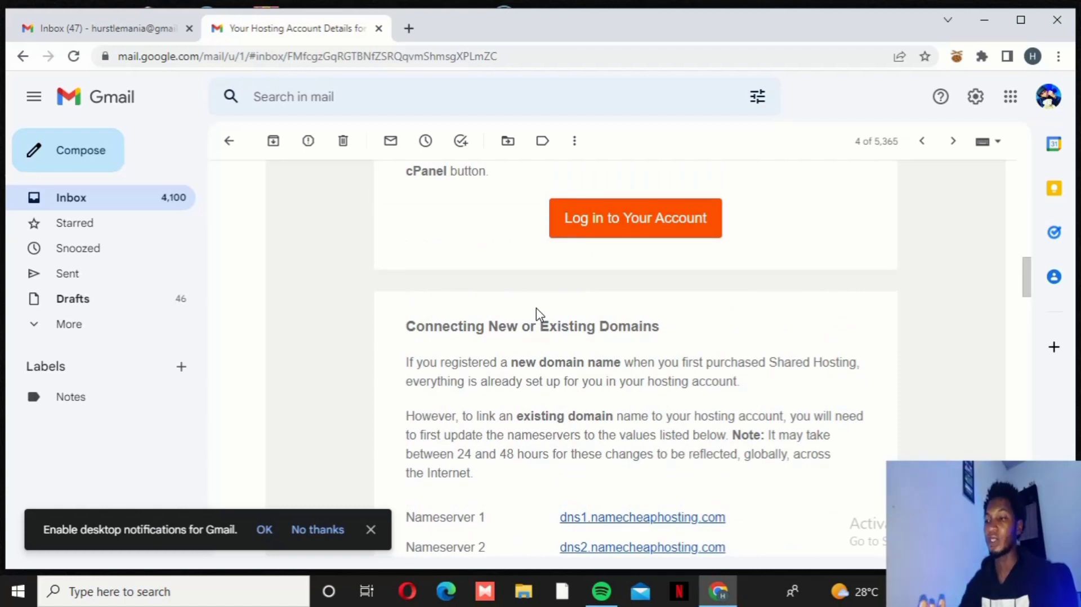
pyautogui.scroll(-1, 676, 382)
pyautogui.moveTo(550, 436); pyautogui.dragTo(742, 484)
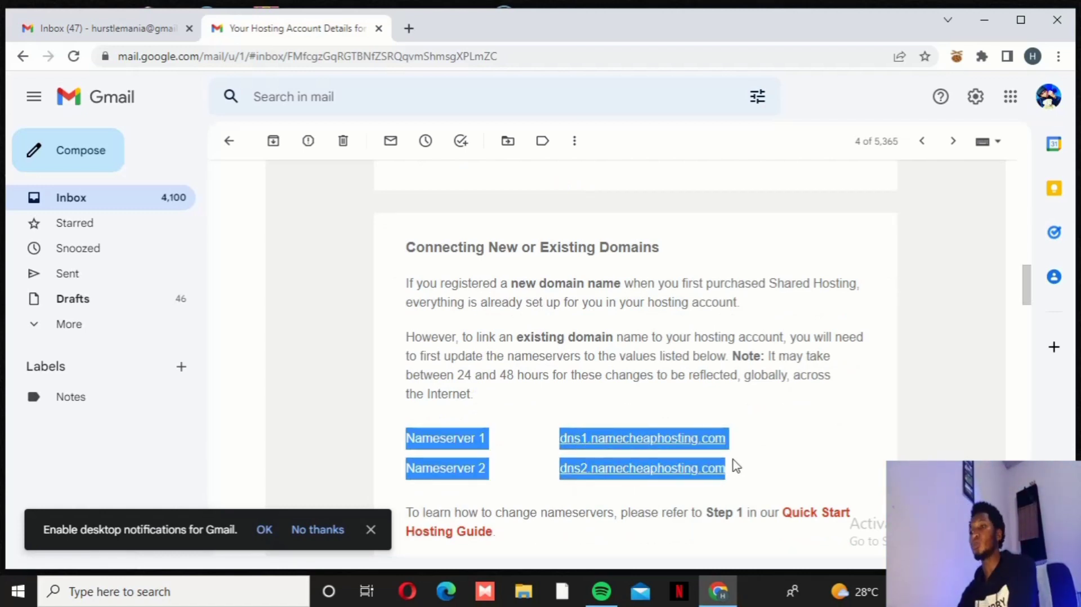
# In a new tab, go to namecheap.com's login page via the 'name' address suggestion.
pyautogui.click(410, 34)
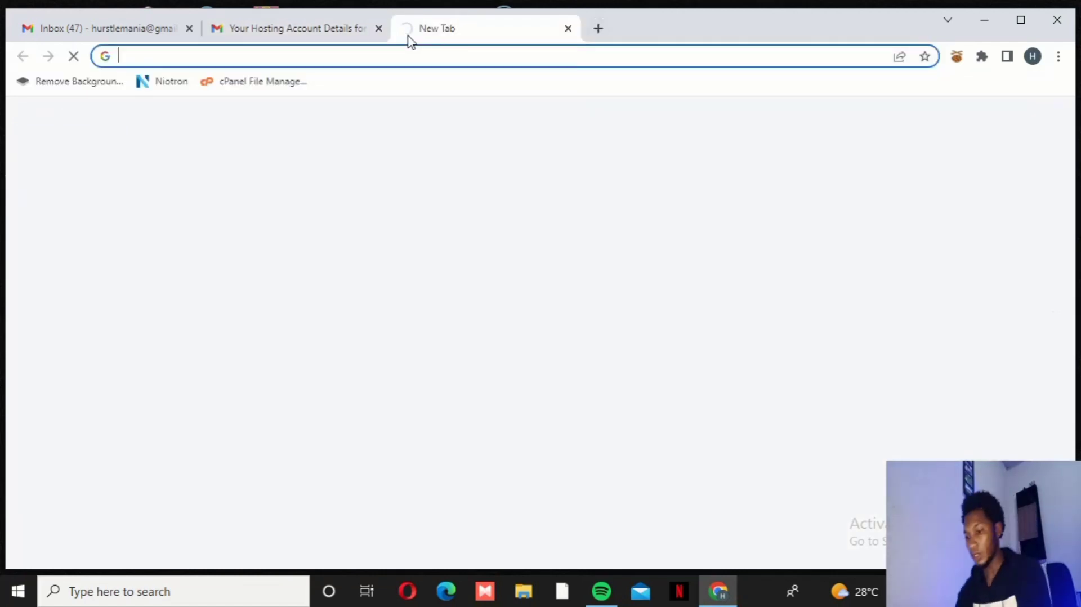
pyautogui.write('name')
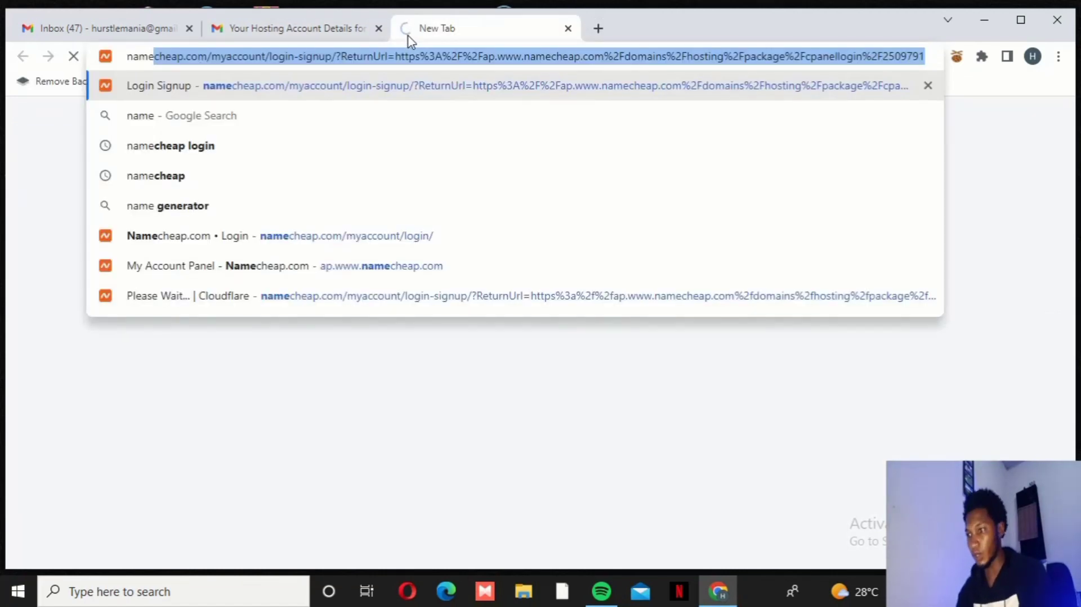
pyautogui.press('Return')
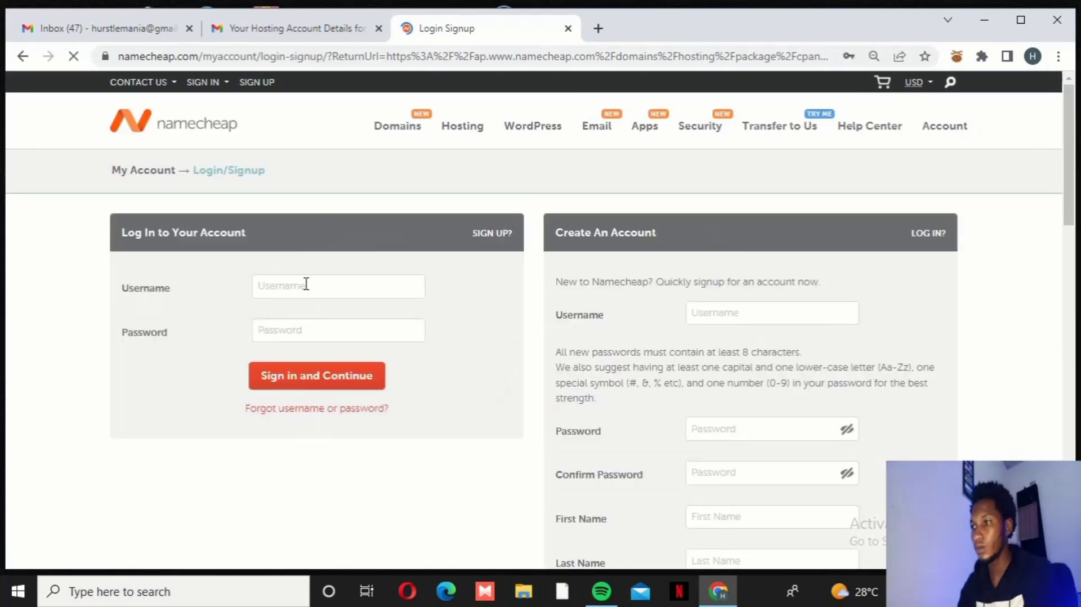
# Sign in to Namecheap with the saved account username and autofilled password.
pyautogui.click(305, 288)
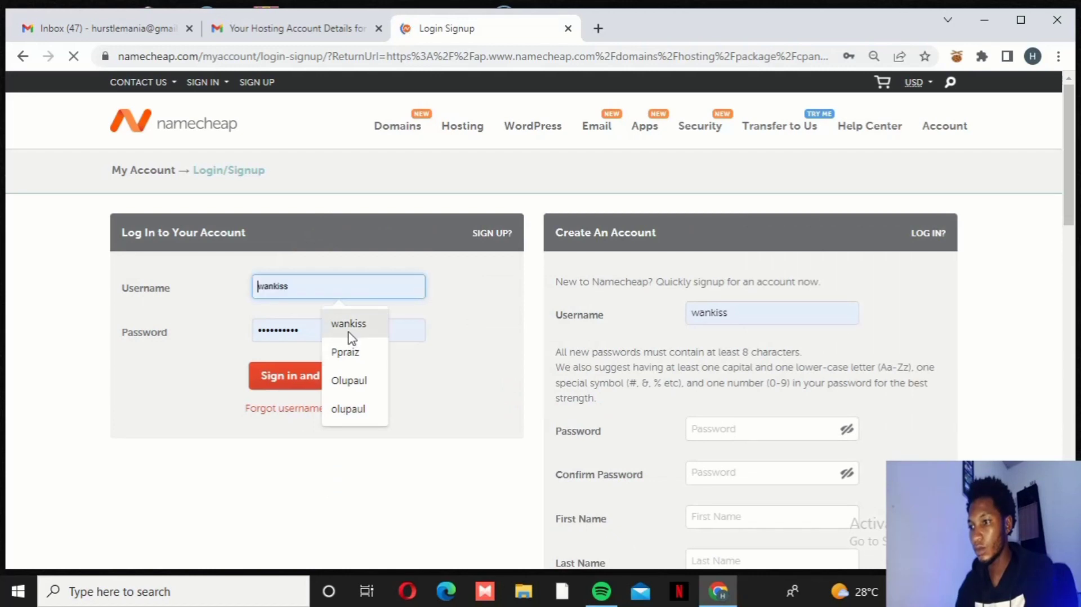
pyautogui.click(349, 325)
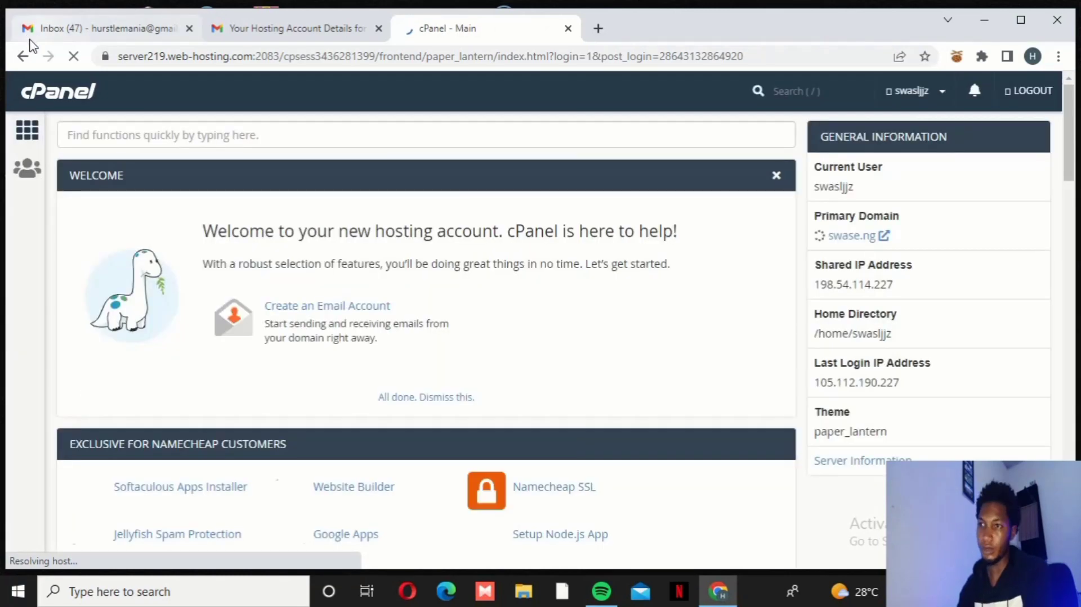
pyautogui.click(22, 56)
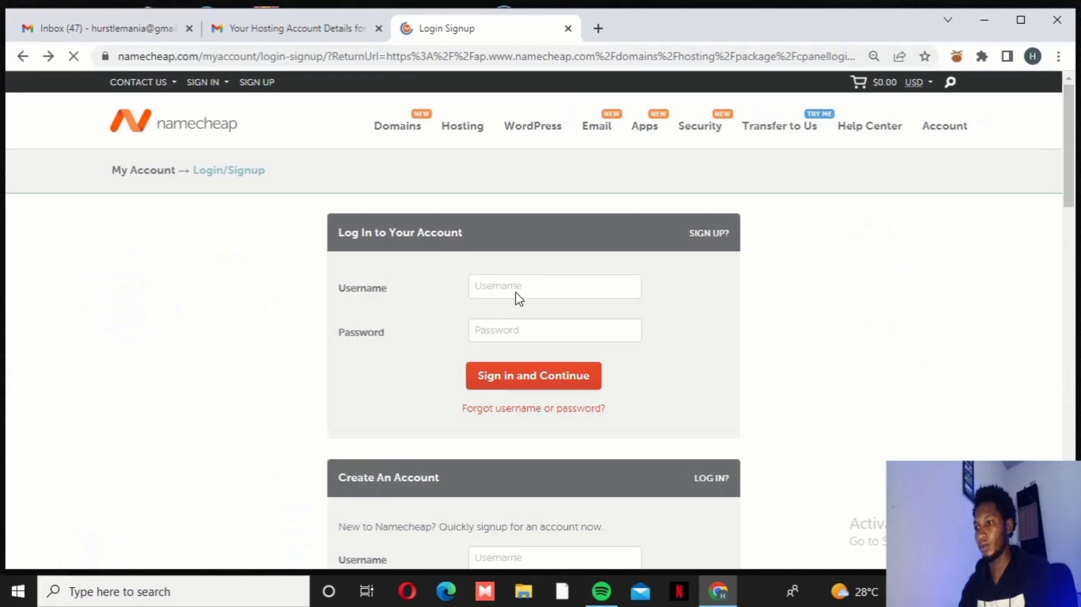
pyautogui.click(384, 279)
pyautogui.write('wankiss')
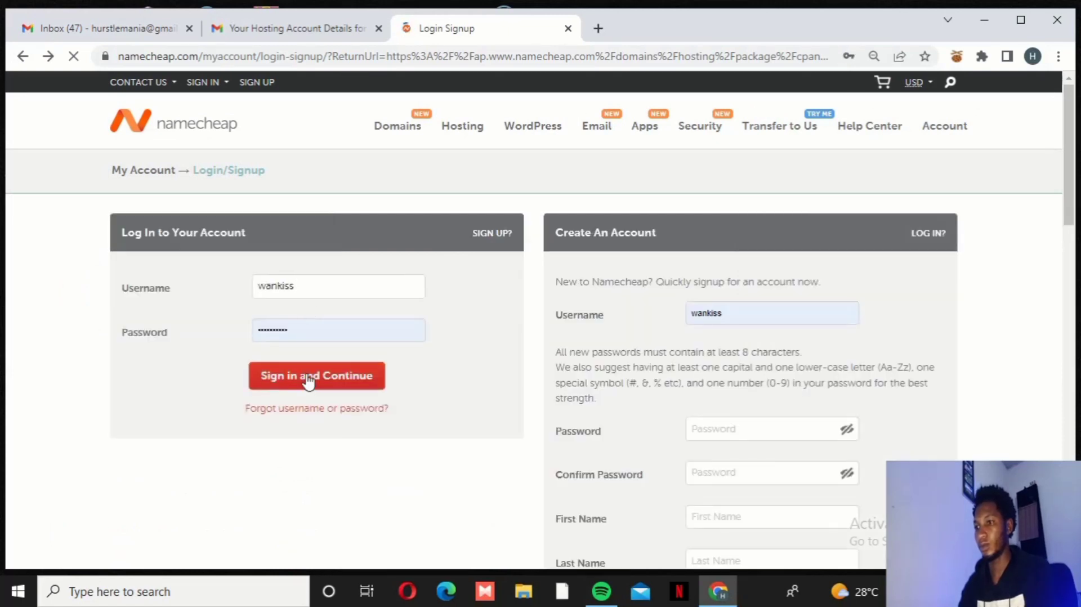
pyautogui.click(309, 380)
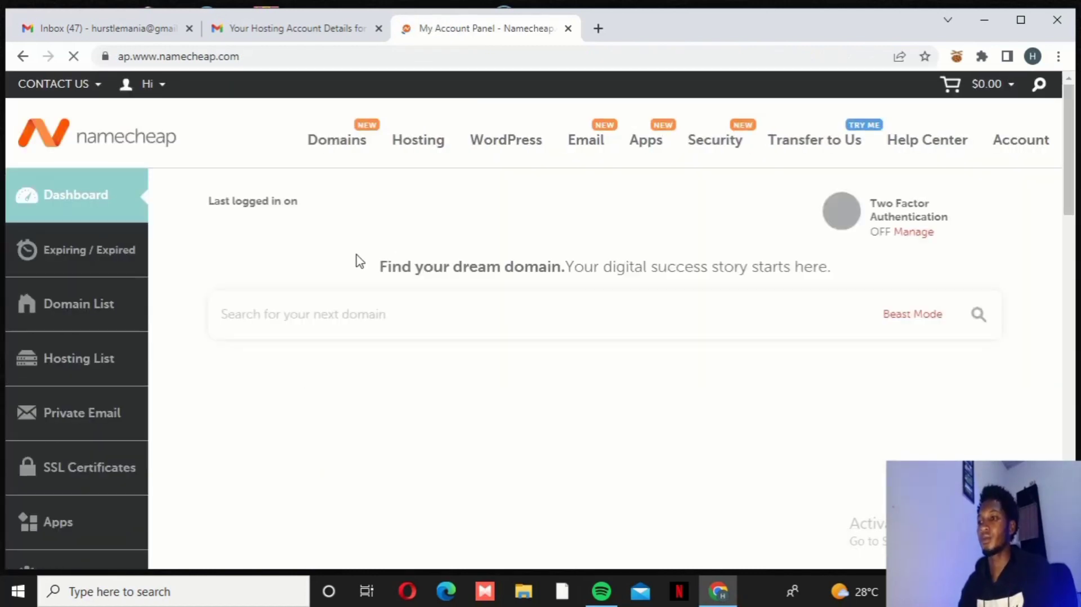
# Find iqnovagroup.co.uk (expires Oct 18, 2023) under Recently Active and open its MANAGE page.
pyautogui.scroll(-4, 394, 260)
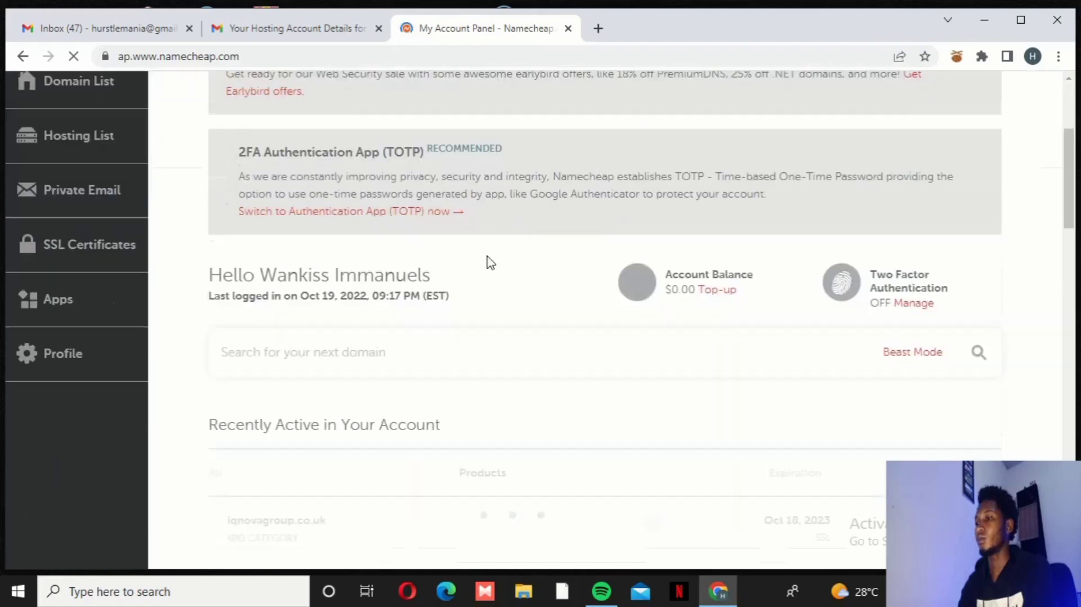
pyautogui.scroll(-4, 405, 256)
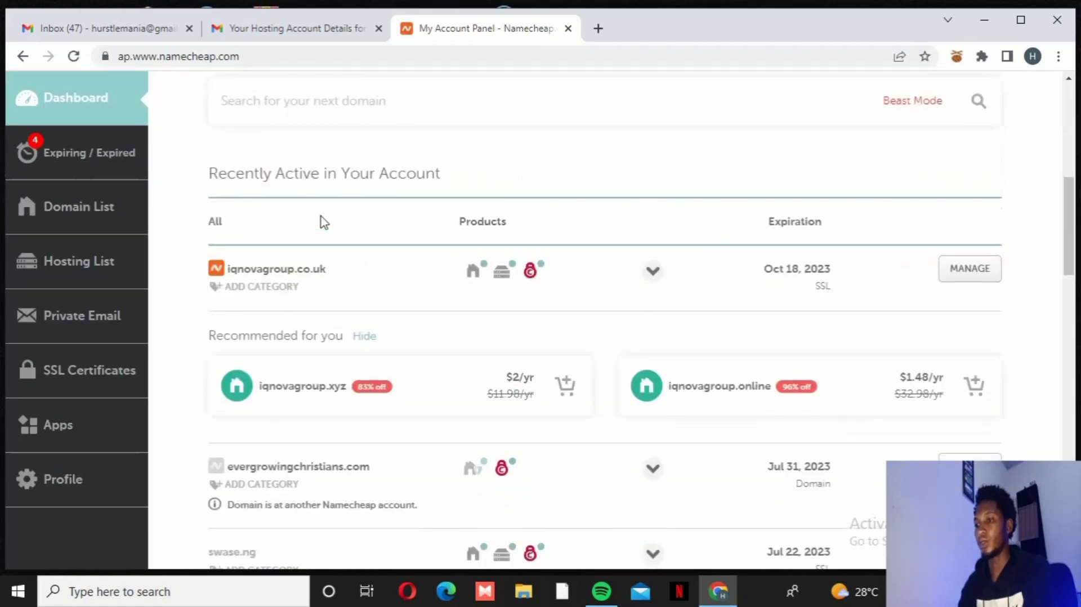
pyautogui.scroll(-1, 331, 217)
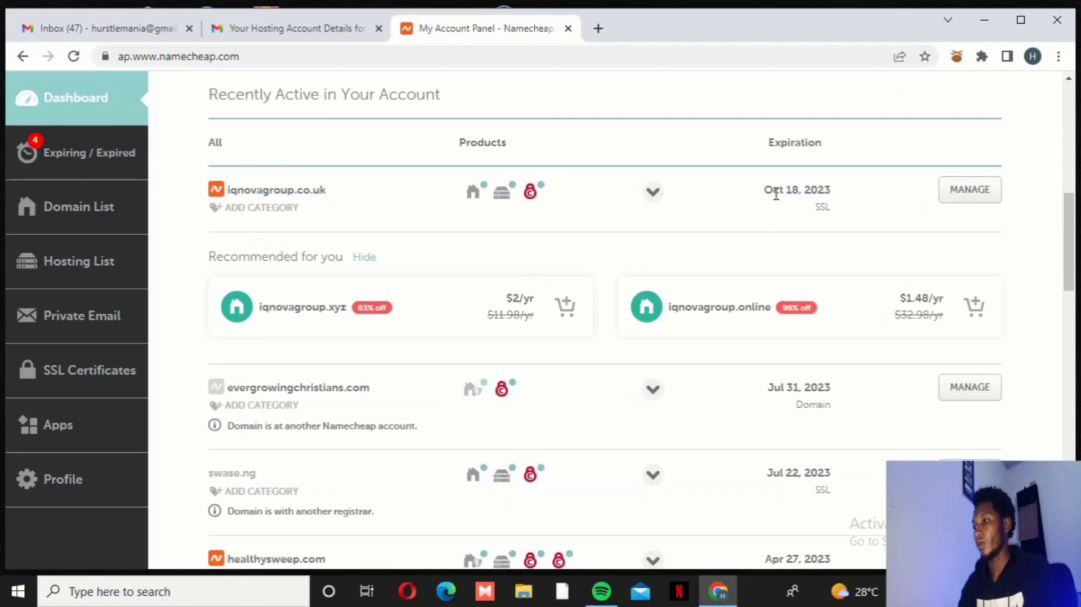
pyautogui.tripleClick(810, 194)
pyautogui.click(850, 198)
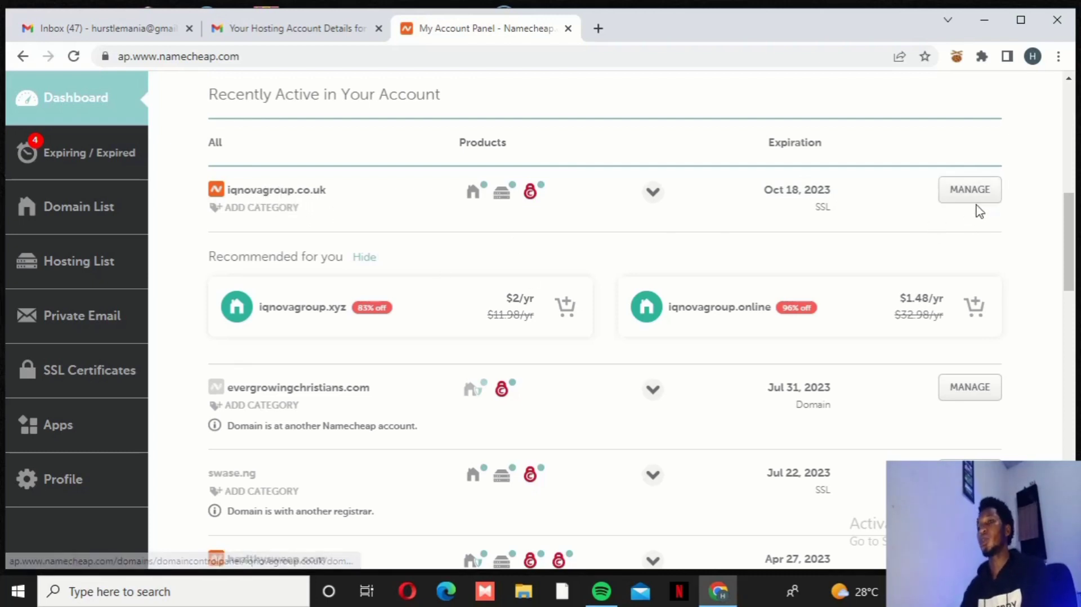
pyautogui.scroll(1, 293, 239)
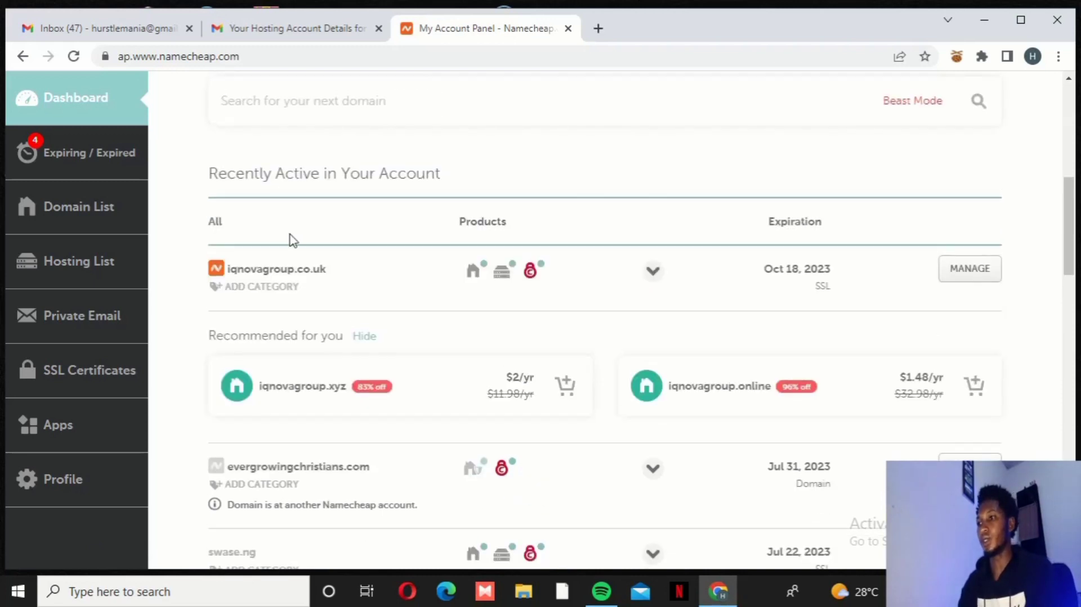
pyautogui.scroll(2, 338, 270)
pyautogui.scroll(-1, 355, 261)
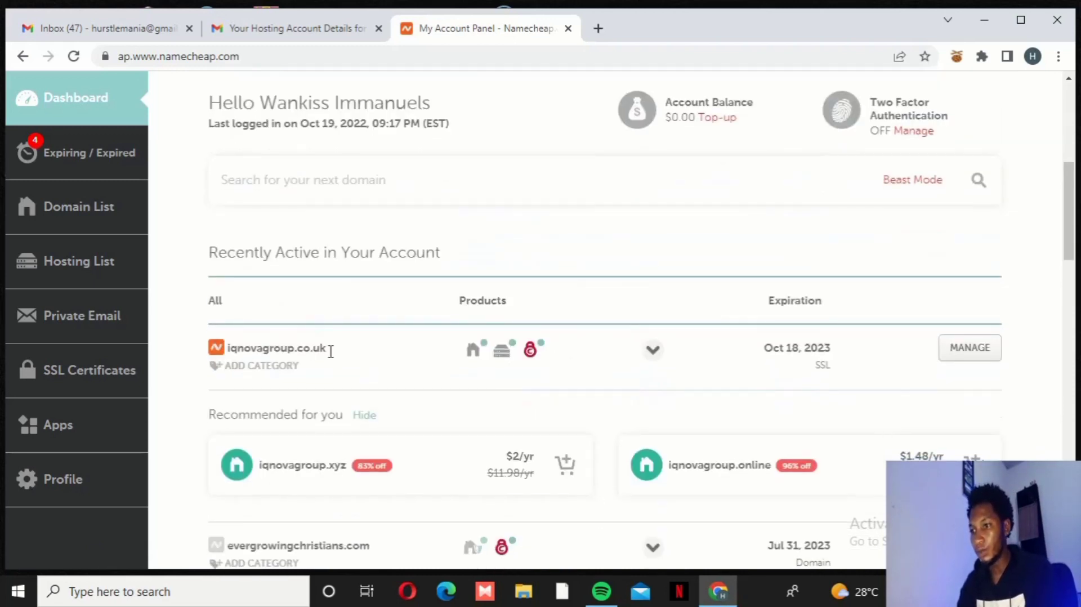
pyautogui.scroll(-1, 335, 344)
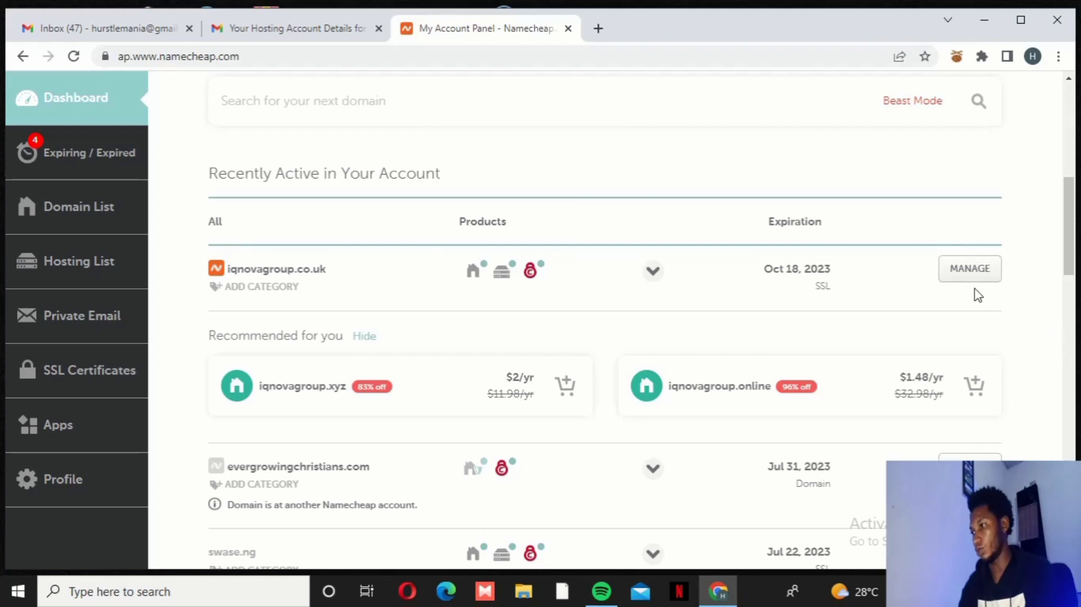
pyautogui.click(975, 272)
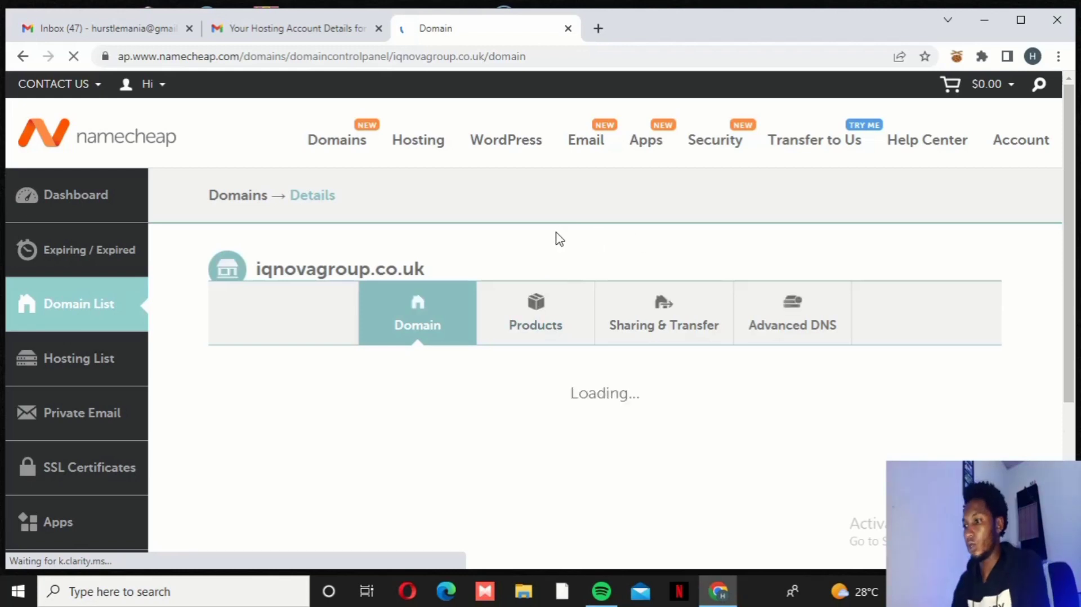
# Change the iqnovagroup.co.uk NAMESERVERS setting to Custom DNS.
pyautogui.scroll(-1, 555, 236)
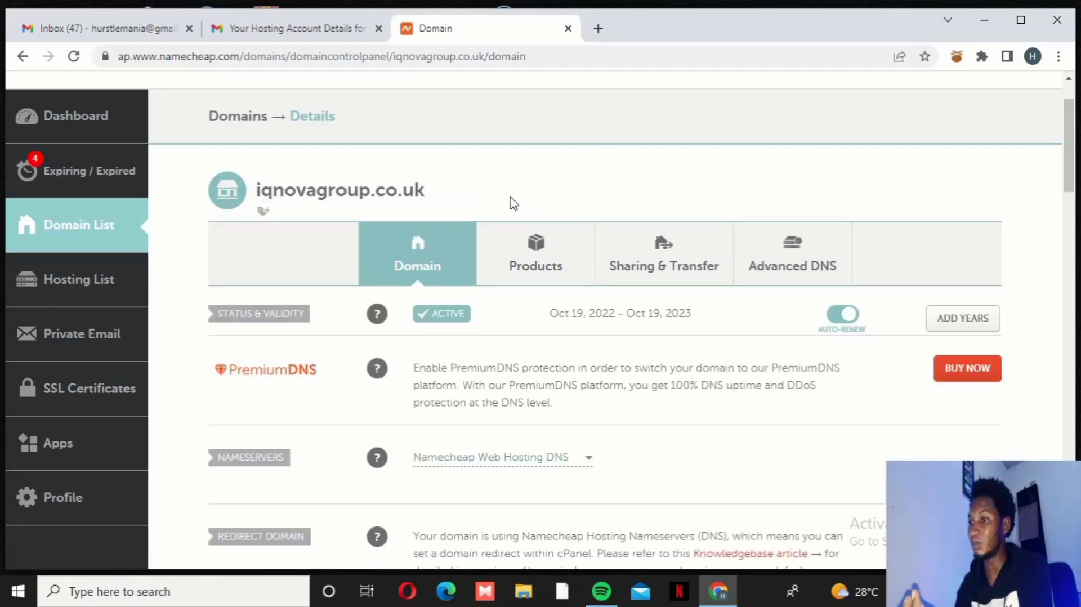
pyautogui.scroll(-2, 513, 202)
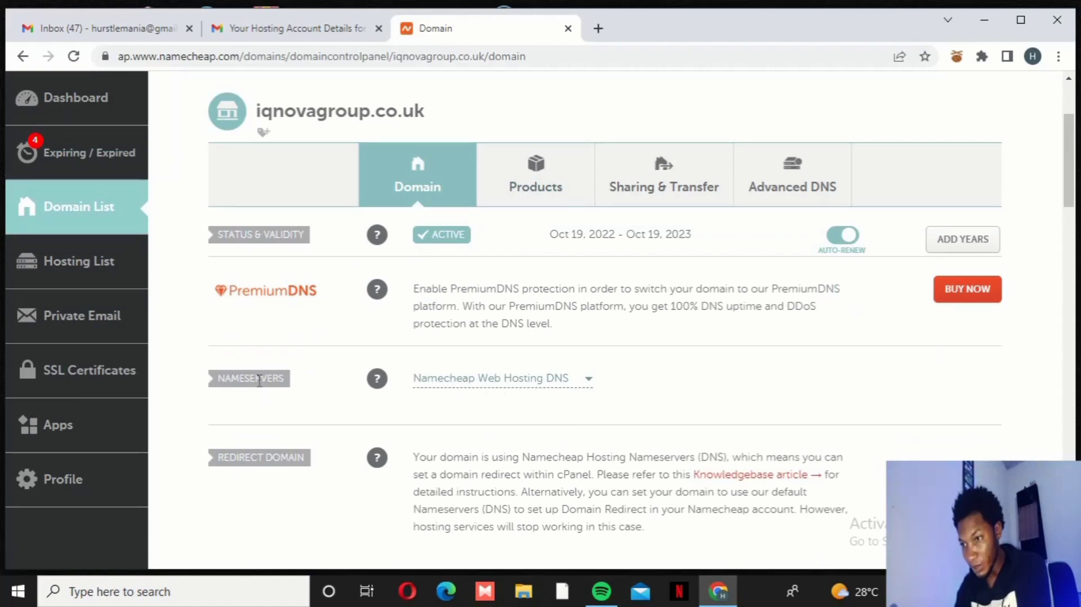
pyautogui.moveTo(301, 377); pyautogui.dragTo(177, 361)
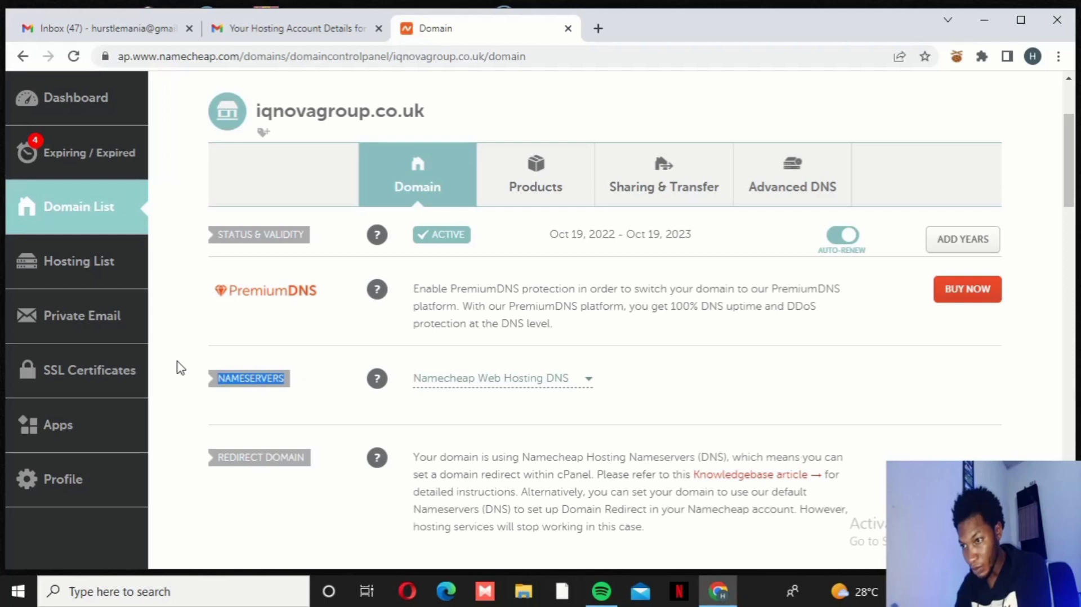
pyautogui.click(587, 382)
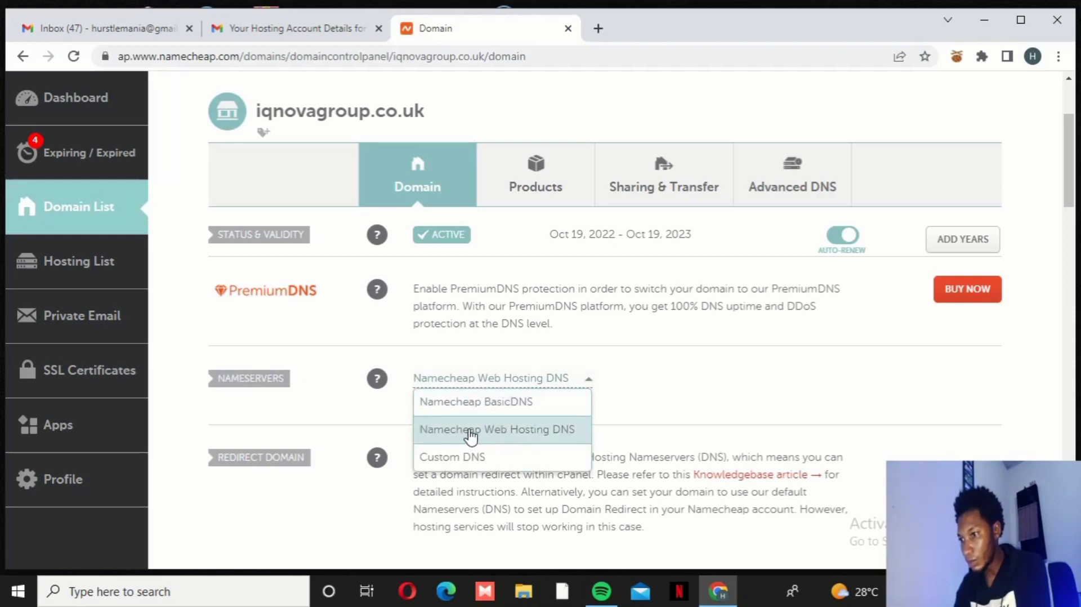
pyautogui.click(472, 456)
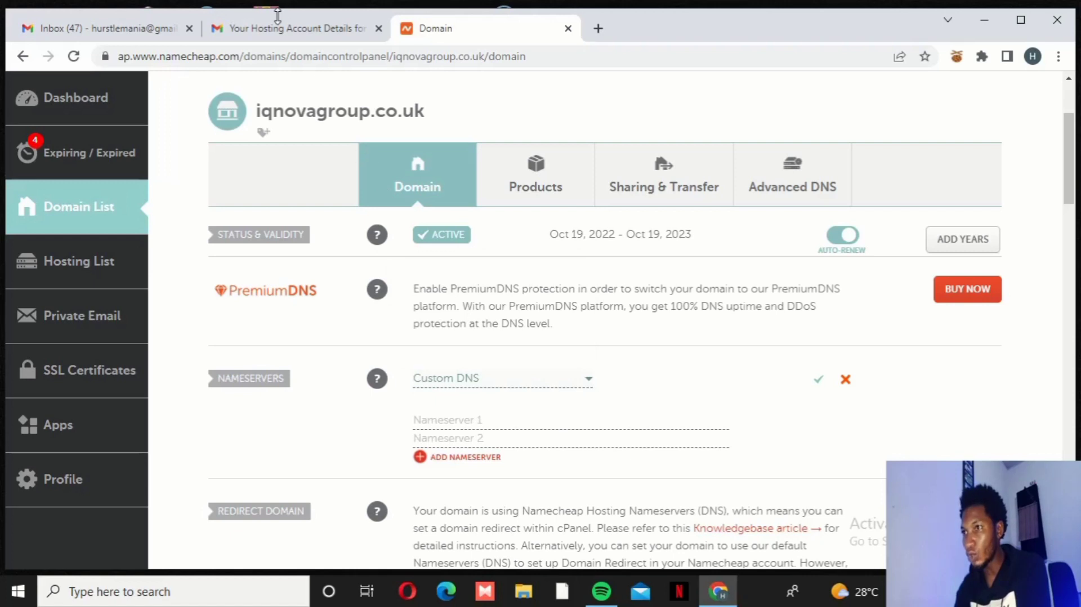
pyautogui.click(285, 28)
# Copy the dns1.namecheaphosting.com address from the hosting email, then return to the Namecheap domain page.
pyautogui.scroll(-1, 676, 332)
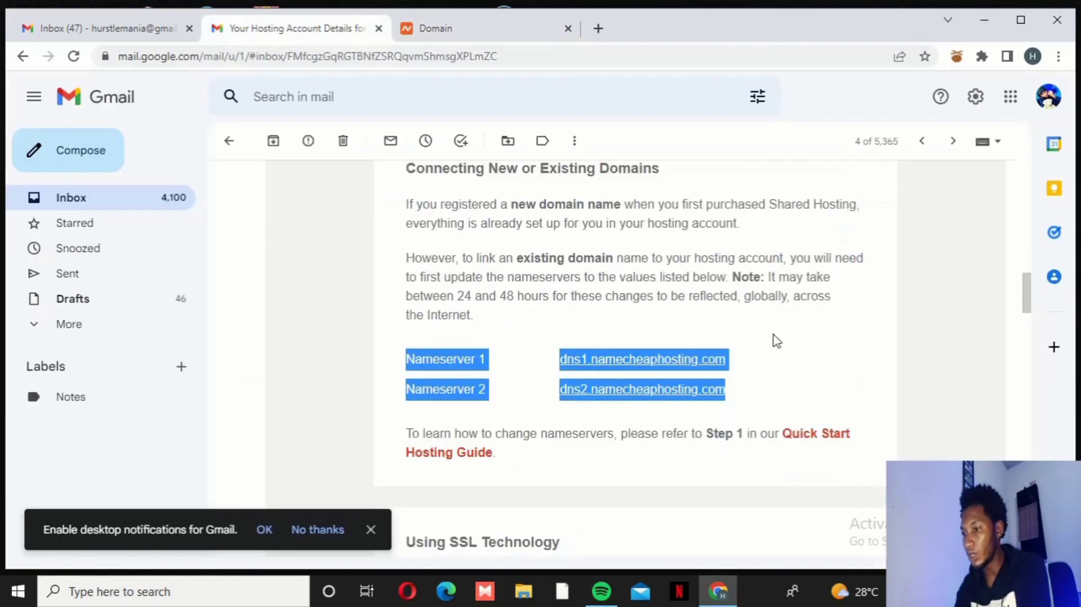
pyautogui.click(735, 364)
pyautogui.moveTo(739, 361); pyautogui.dragTo(571, 356)
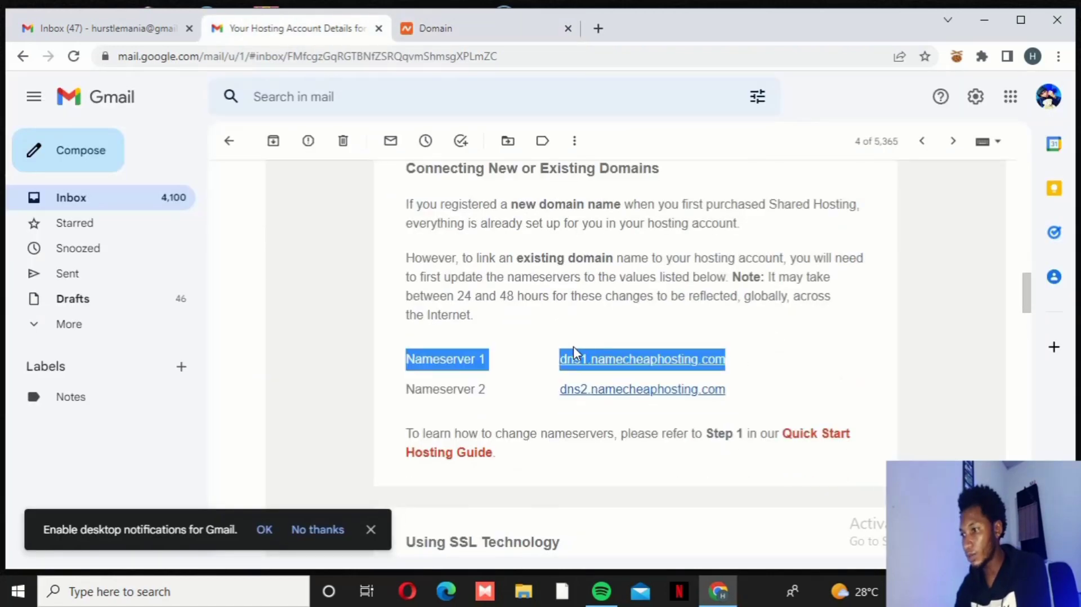
pyautogui.click(742, 339)
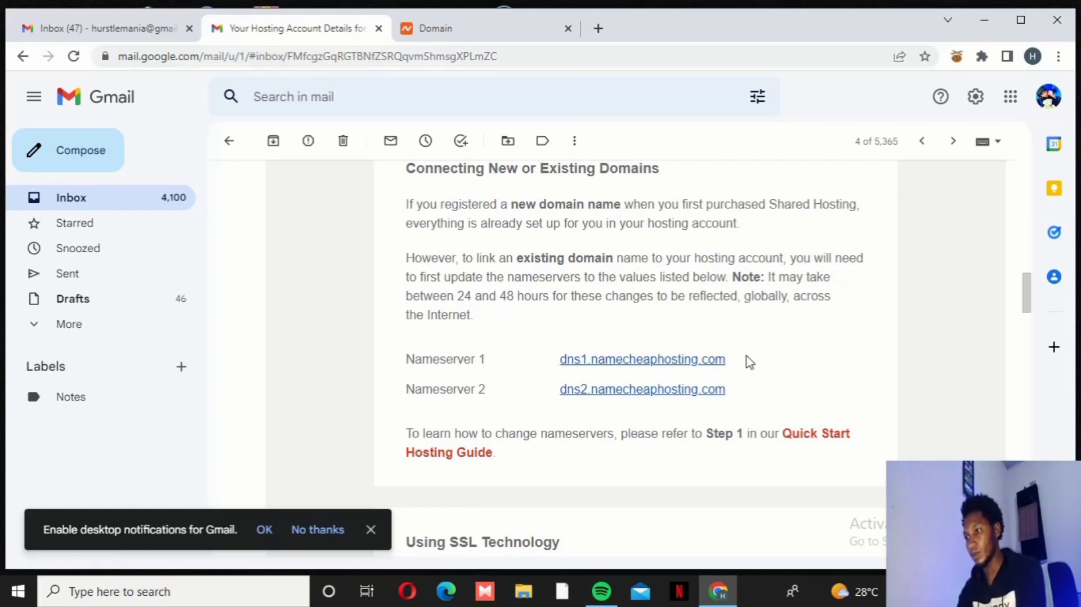
pyautogui.moveTo(746, 361); pyautogui.dragTo(610, 364)
pyautogui.rightClick(611, 364)
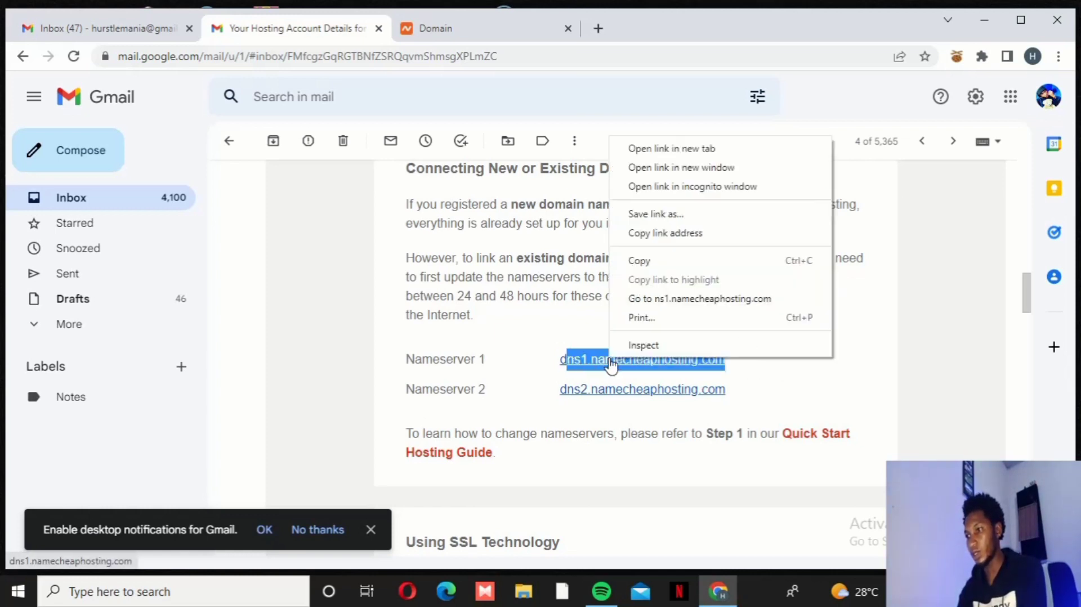
pyautogui.click(747, 366)
pyautogui.moveTo(743, 363); pyautogui.dragTo(552, 359)
pyautogui.hotkey('ctrl', 'c')
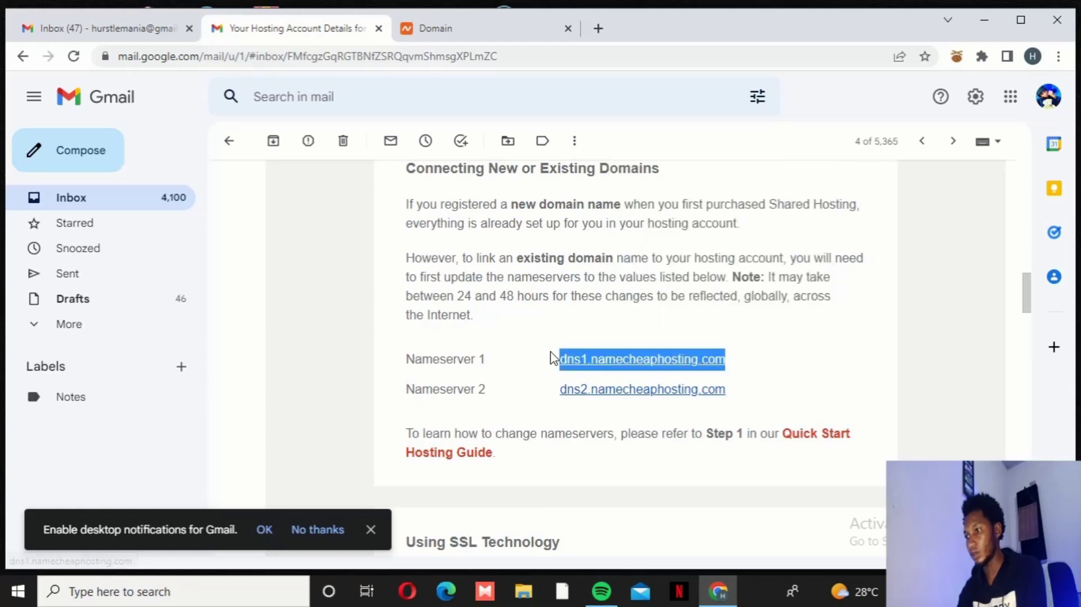
pyautogui.rightClick(638, 362)
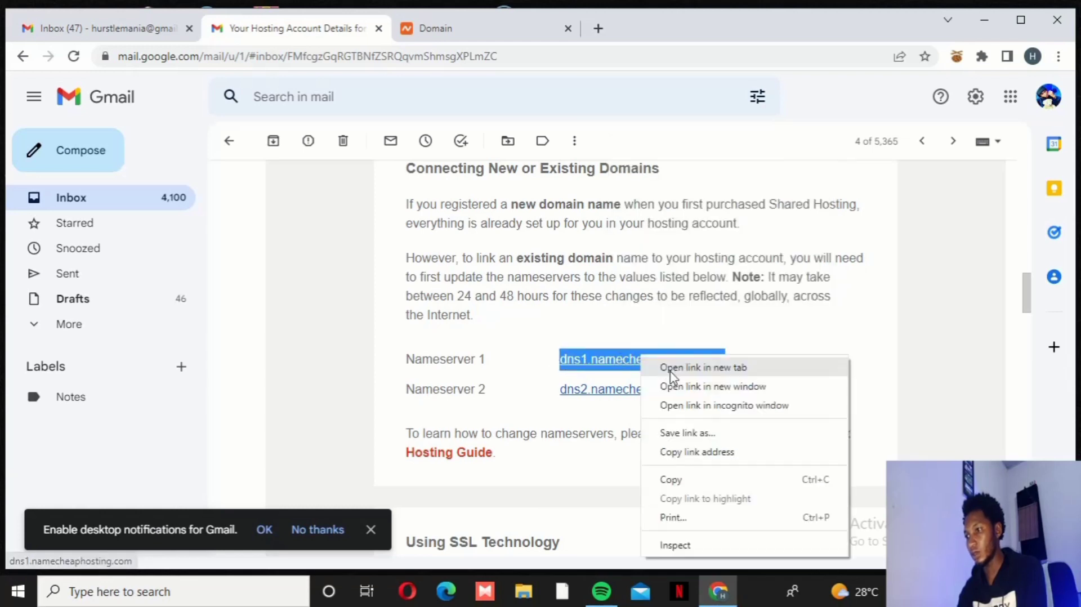
pyautogui.click(681, 482)
pyautogui.click(458, 29)
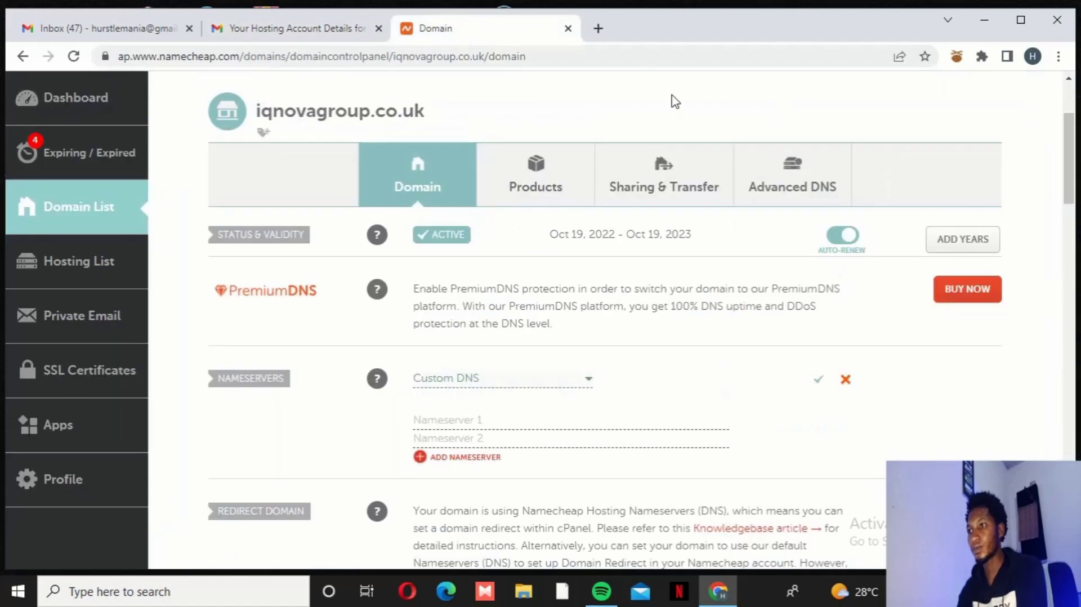
# Paste dns1.namecheaphosting.com into the Nameserver 1 field.
pyautogui.click(465, 416)
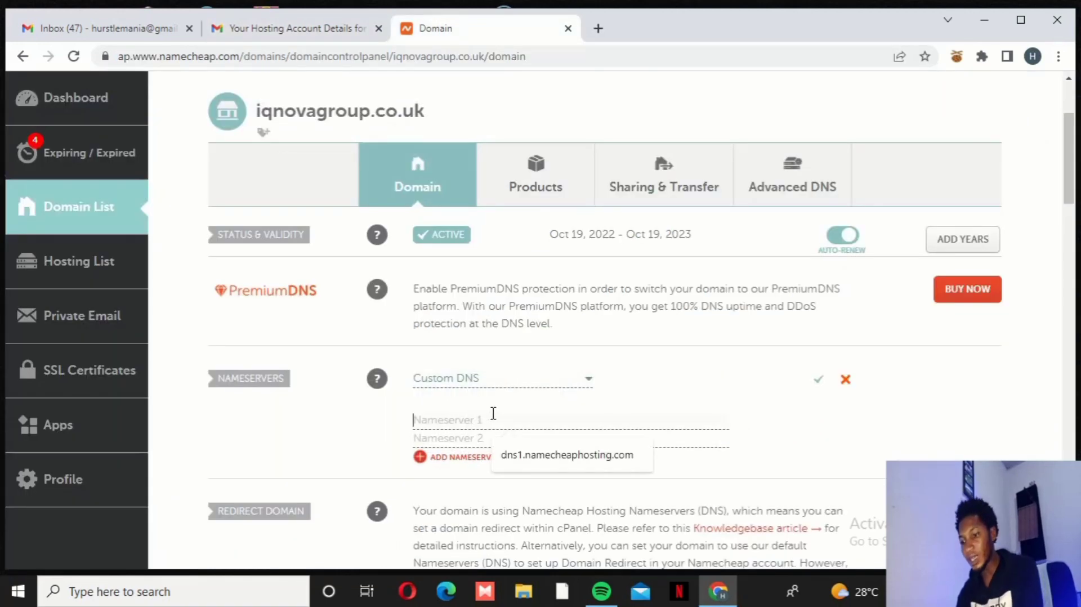
pyautogui.hotkey('ctrl', 'v')
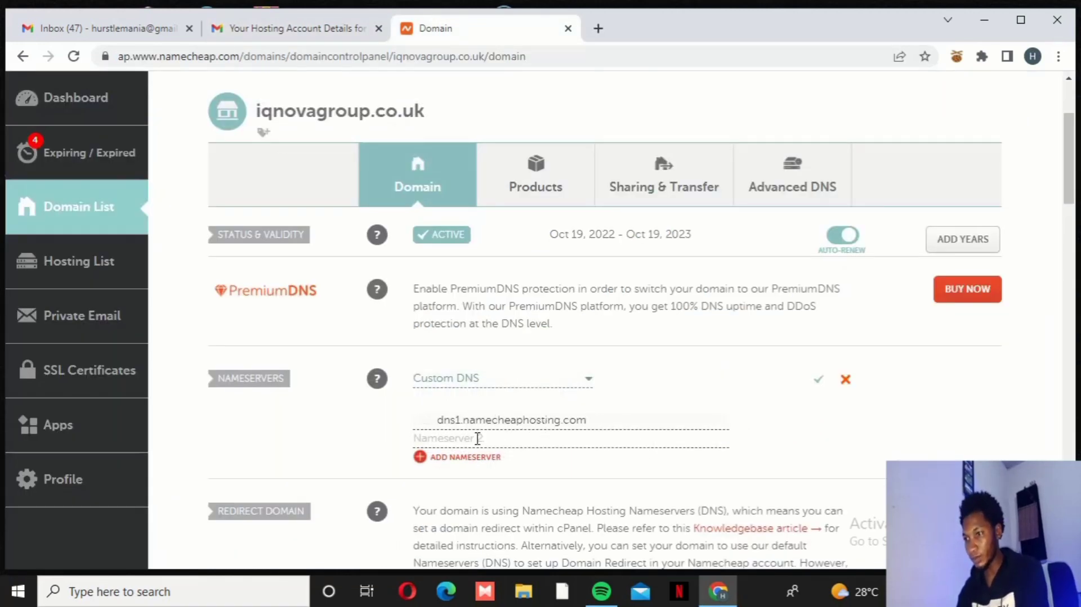
pyautogui.click(316, 29)
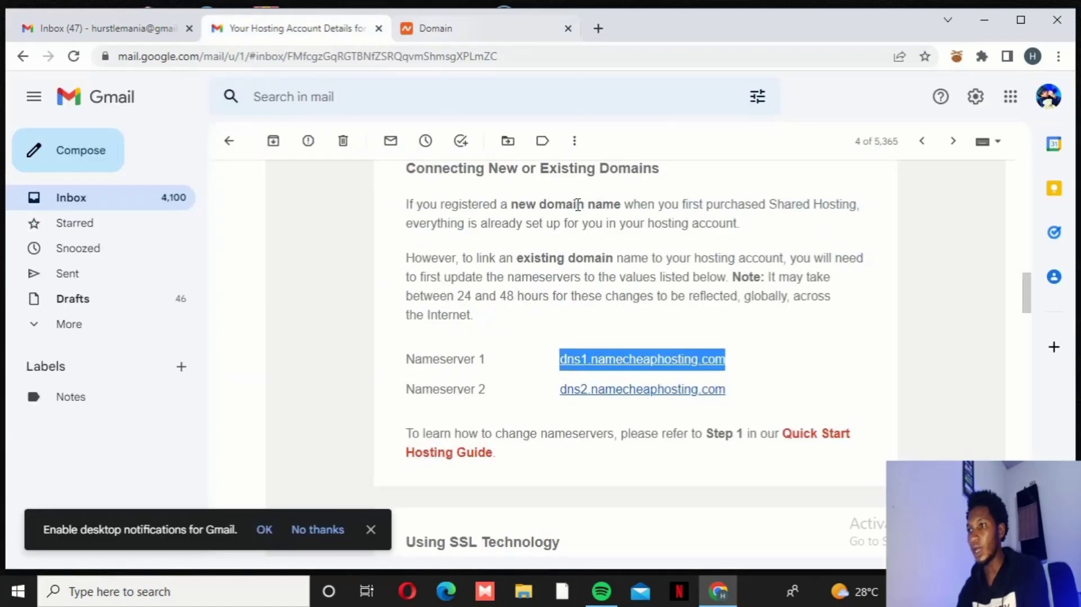
# Copy dns2.namecheaphosting.com from the hosting email and place the cursor in Namecheap's Nameserver 2 field.
pyautogui.moveTo(730, 387); pyautogui.dragTo(566, 381)
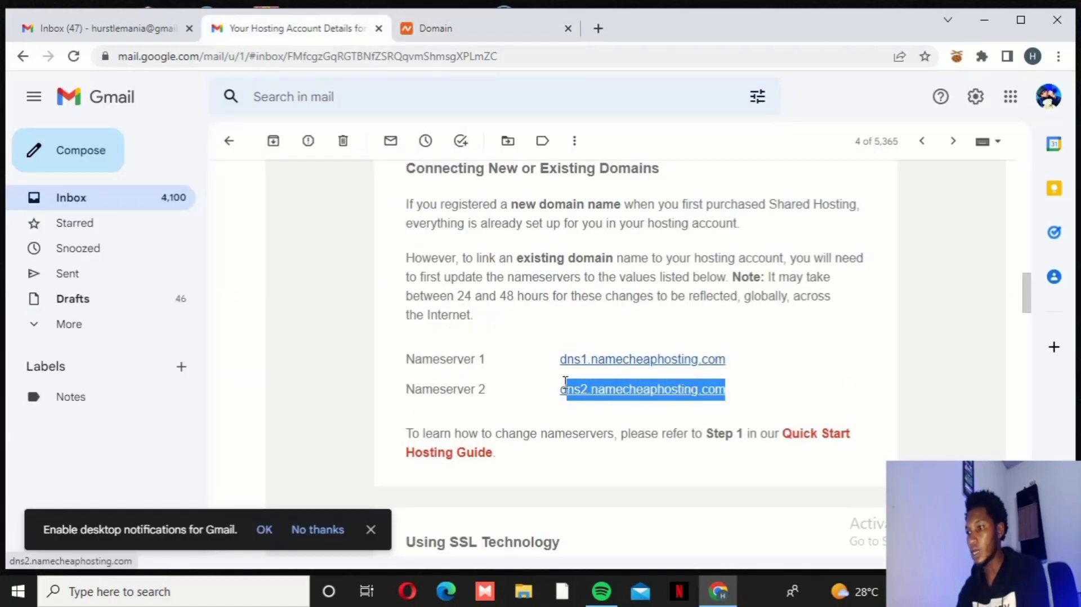
pyautogui.tripleClick(756, 388)
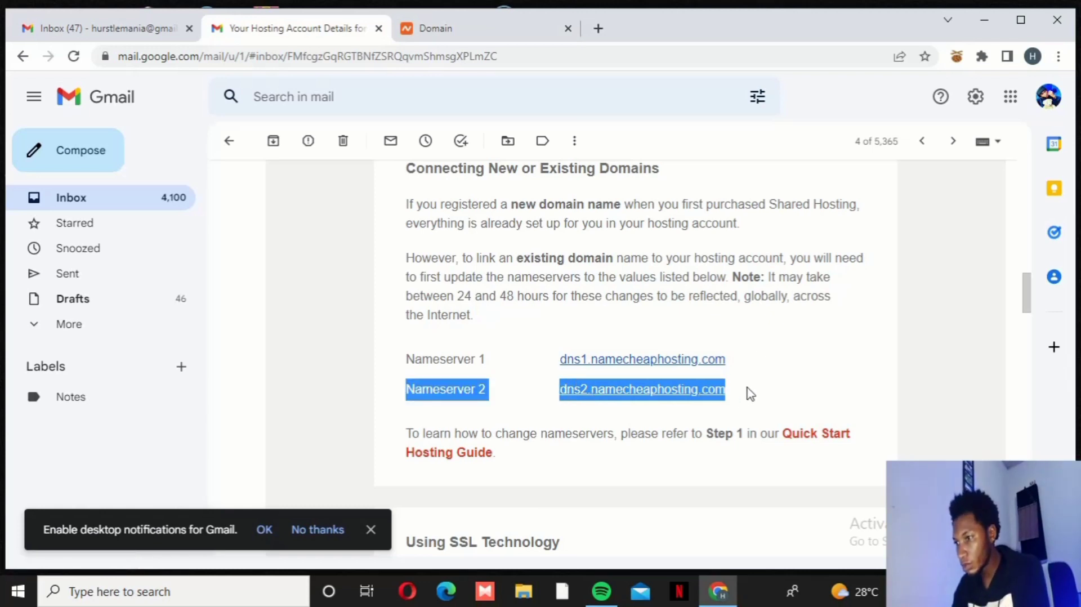
pyautogui.tripleClick(529, 389)
pyautogui.click(561, 394)
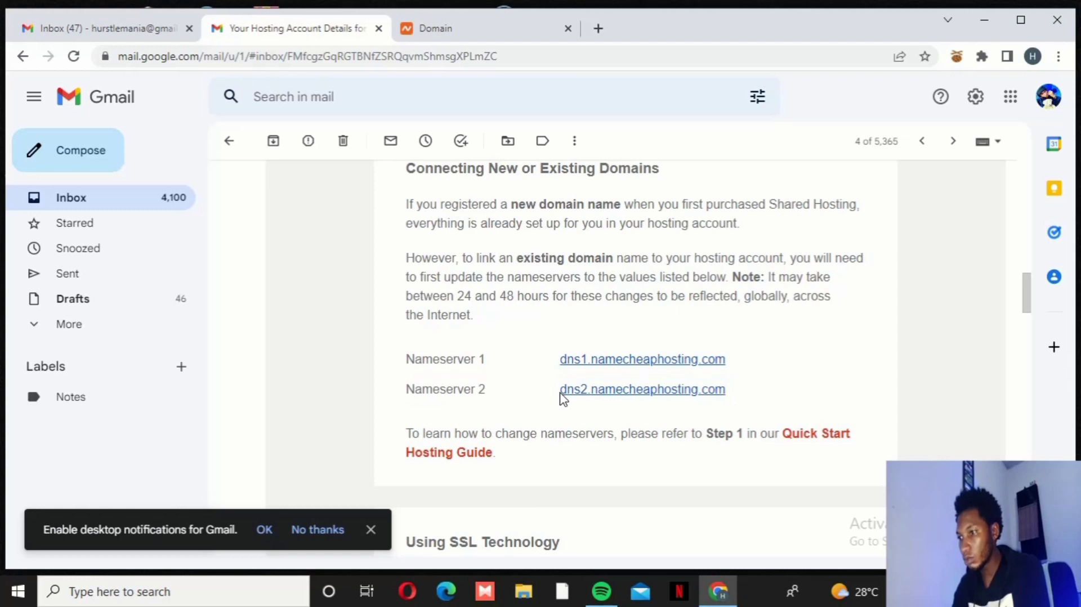
pyautogui.moveTo(561, 394); pyautogui.dragTo(728, 405)
pyautogui.hotkey('ctrl', 'c')
pyautogui.rightClick(702, 401)
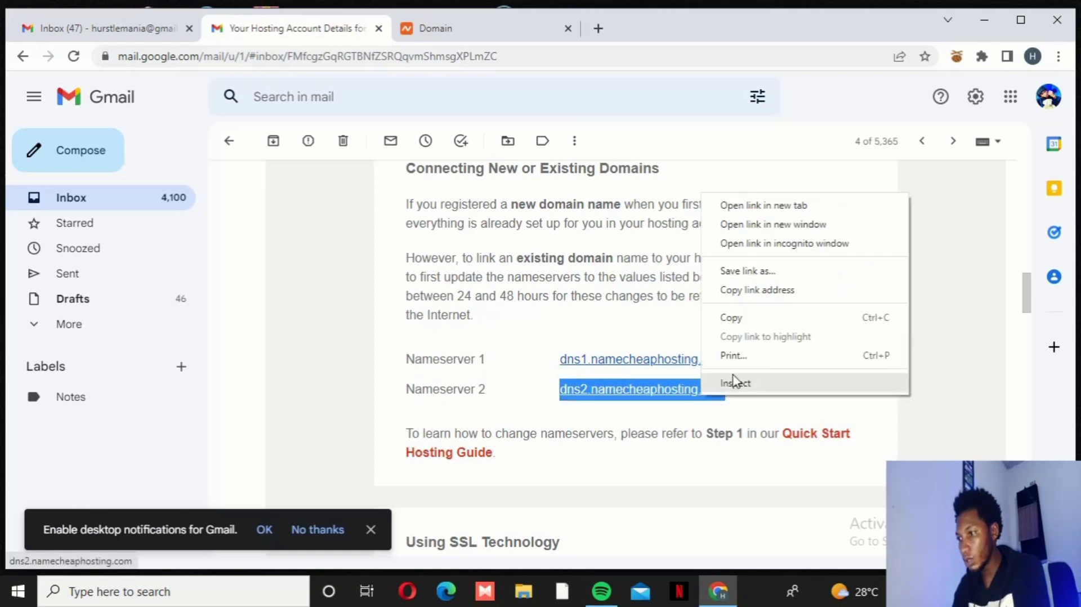
pyautogui.click(733, 318)
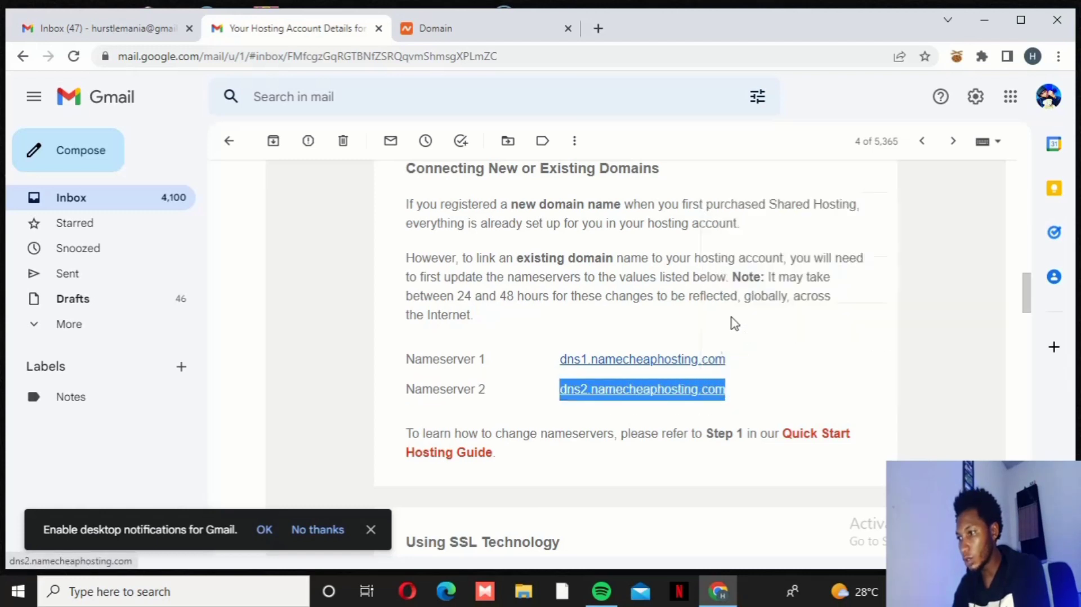
pyautogui.click(451, 27)
pyautogui.click(488, 436)
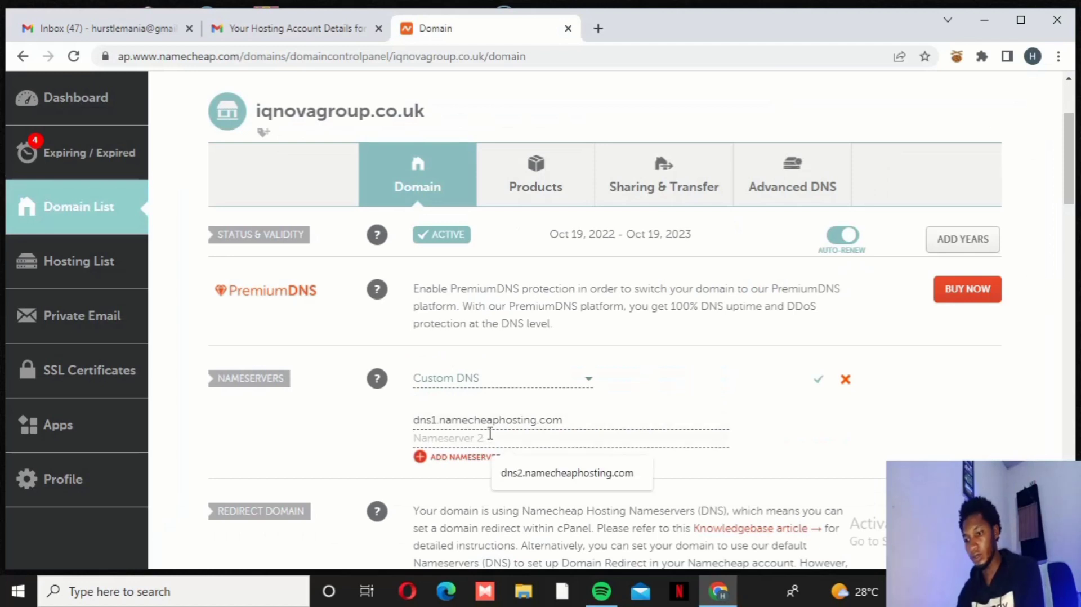
# Paste dns2.namecheaphosting.com into Nameserver 2 and return to the hosting email.
pyautogui.hotkey('ctrl', 'v')
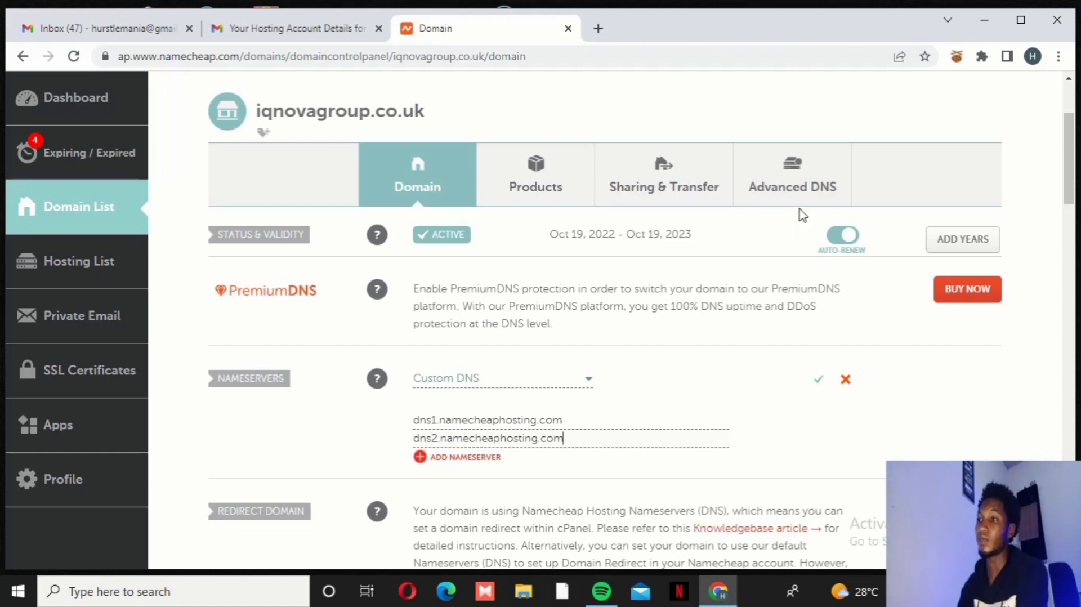
pyautogui.click(261, 27)
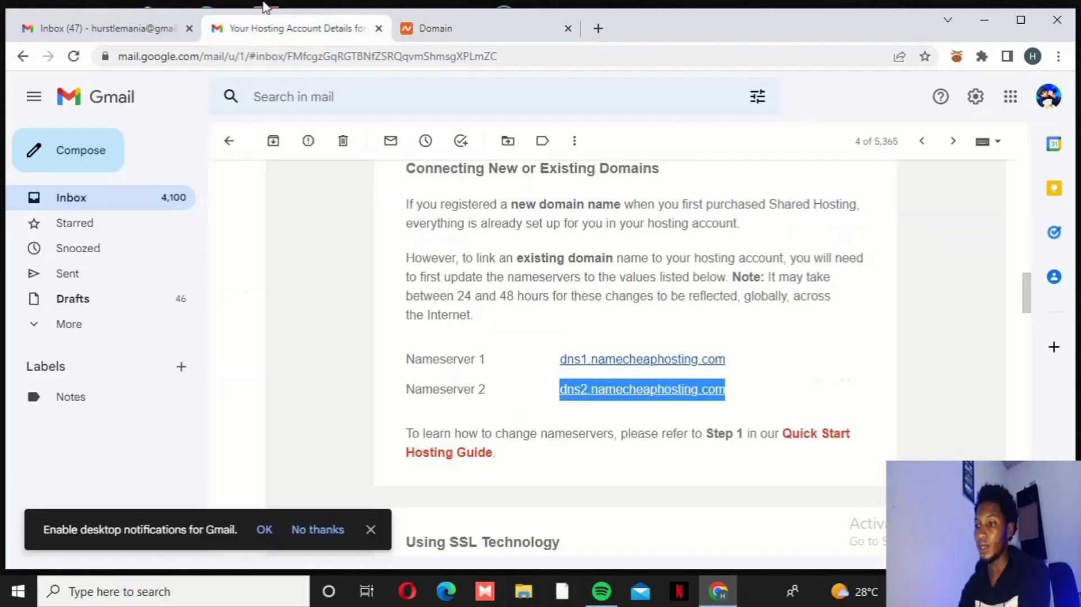
pyautogui.click(501, 29)
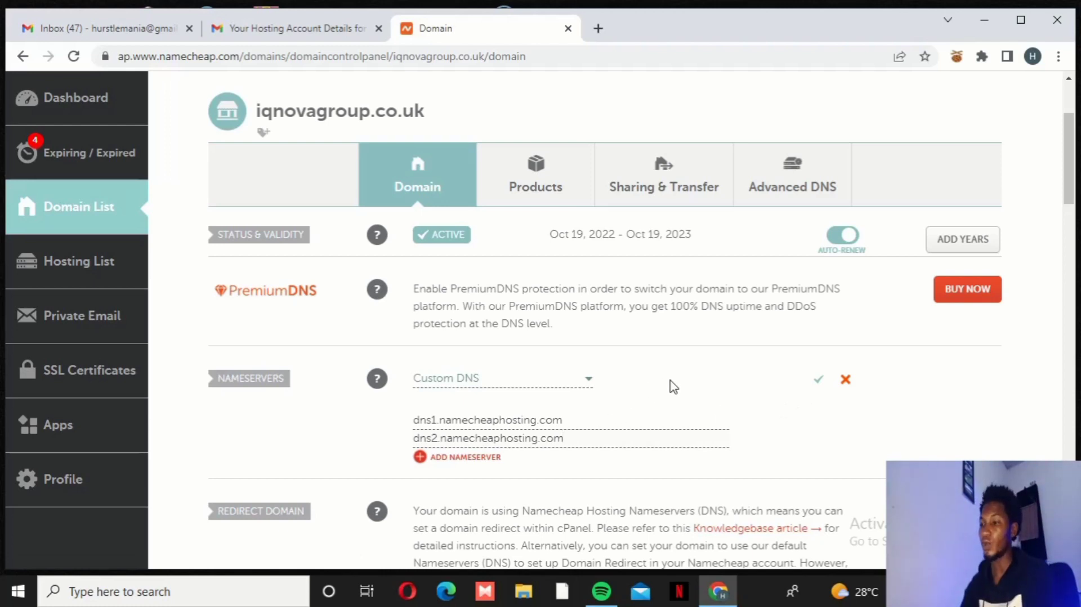
pyautogui.scroll(-1, 676, 374)
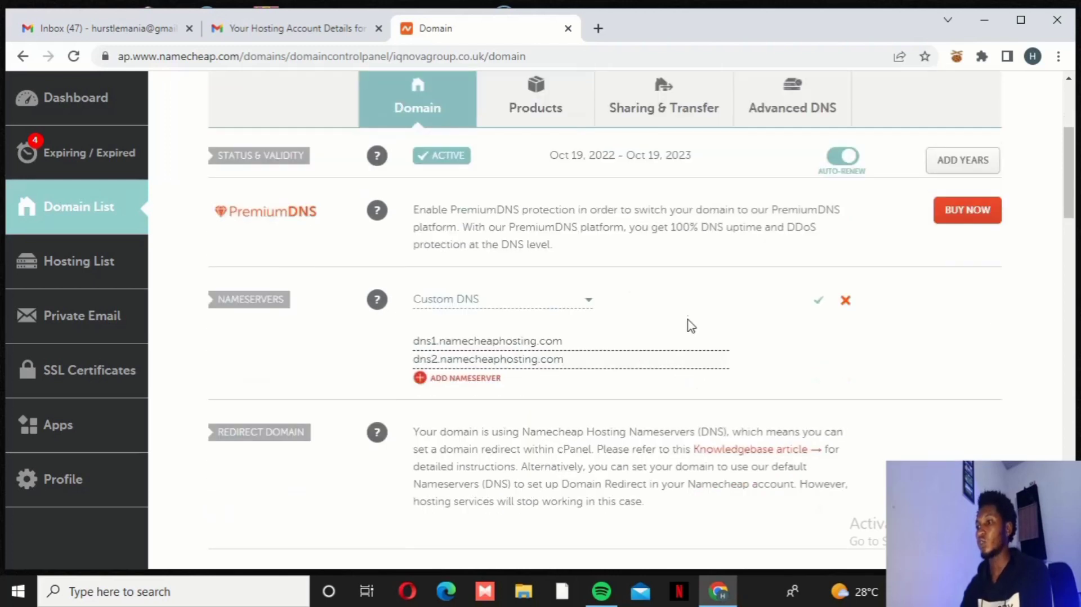
pyautogui.scroll(1, 693, 330)
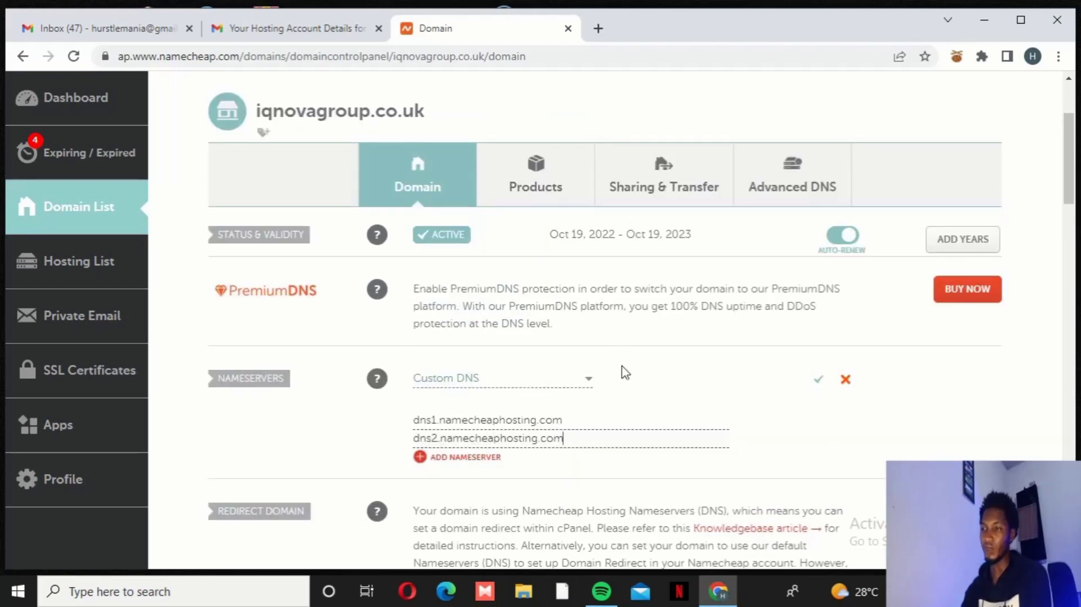
pyautogui.click(279, 26)
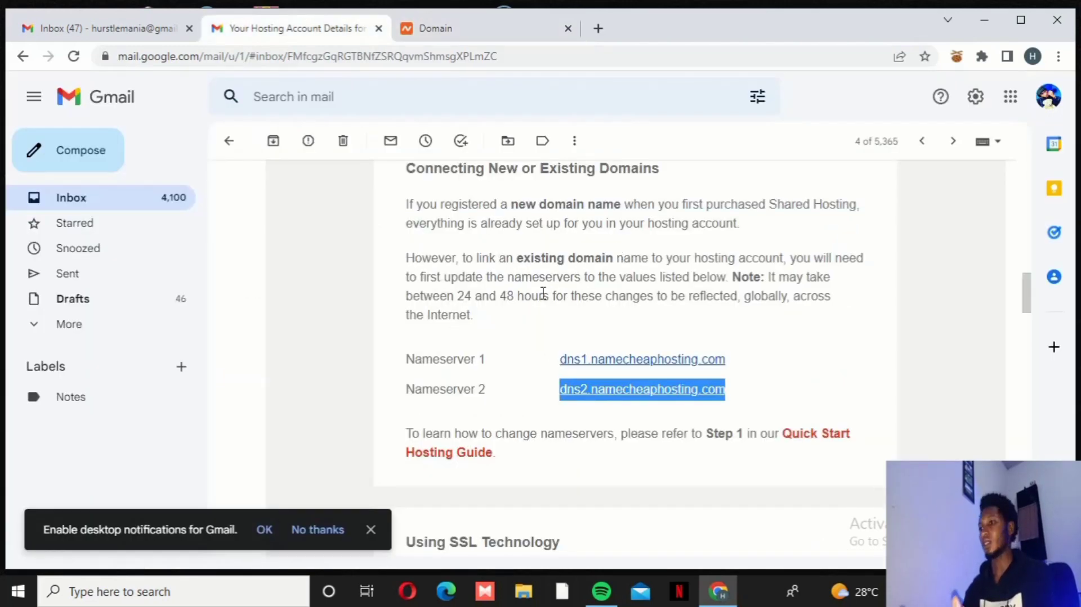
pyautogui.scroll(10, 542, 292)
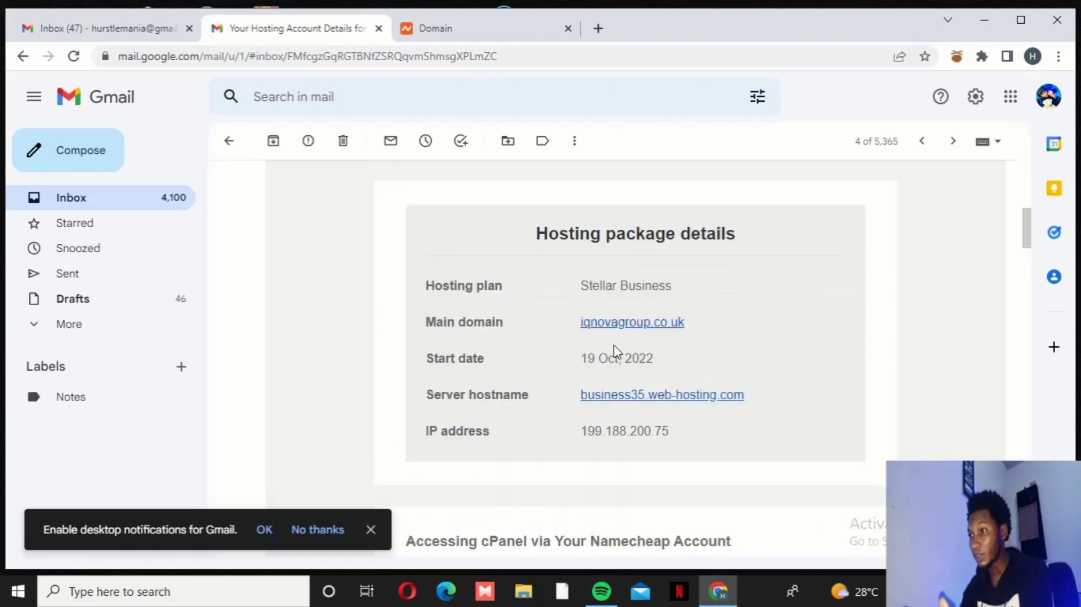
pyautogui.scroll(5, 648, 335)
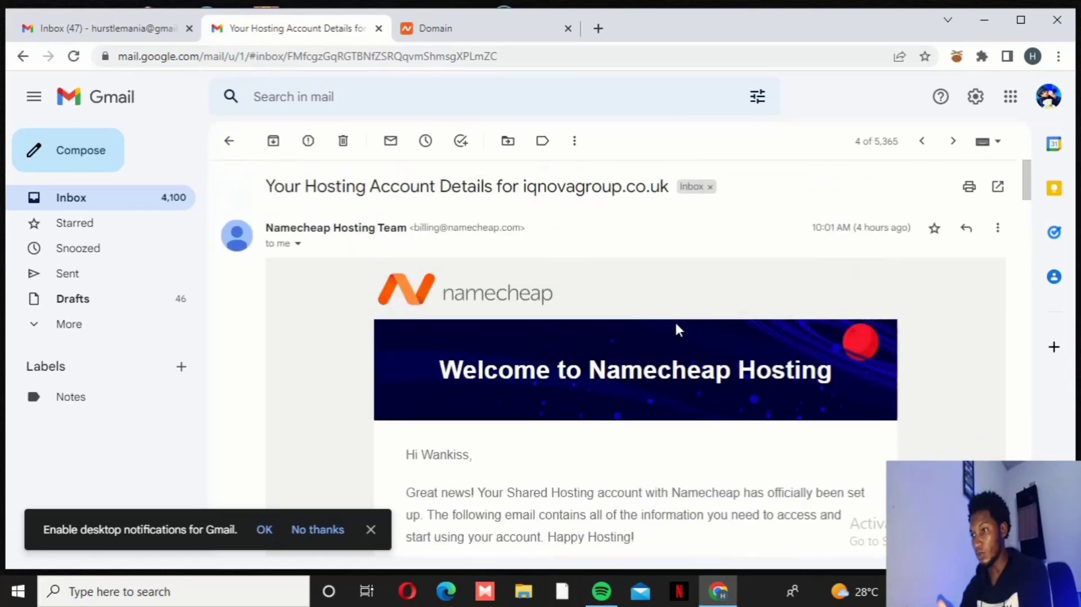
pyautogui.scroll(-5, 676, 326)
pyautogui.scroll(-3, 726, 346)
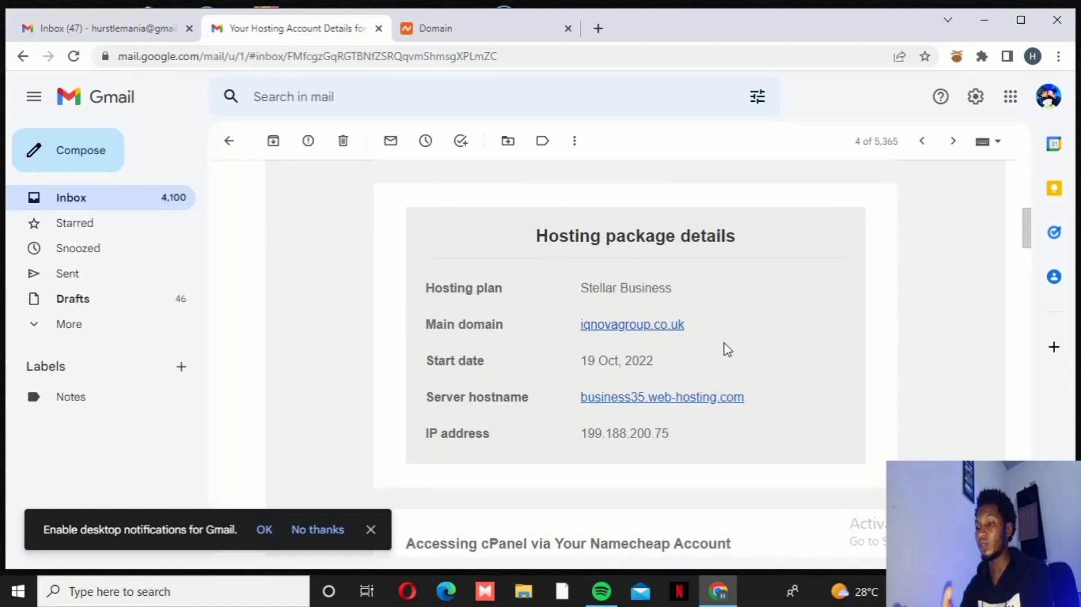
pyautogui.scroll(-4, 726, 327)
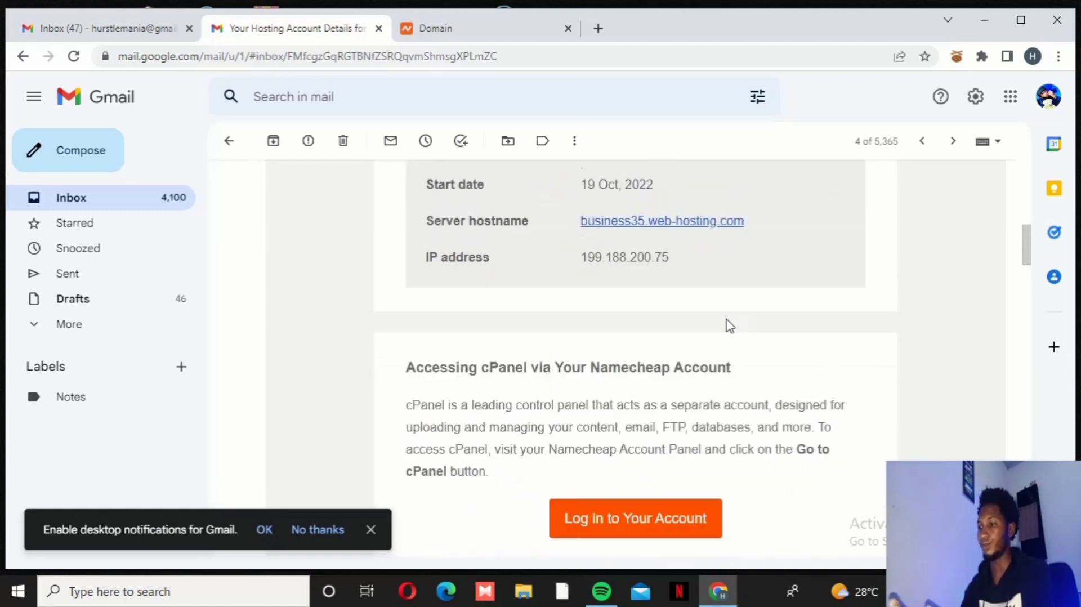
pyautogui.scroll(7, 741, 267)
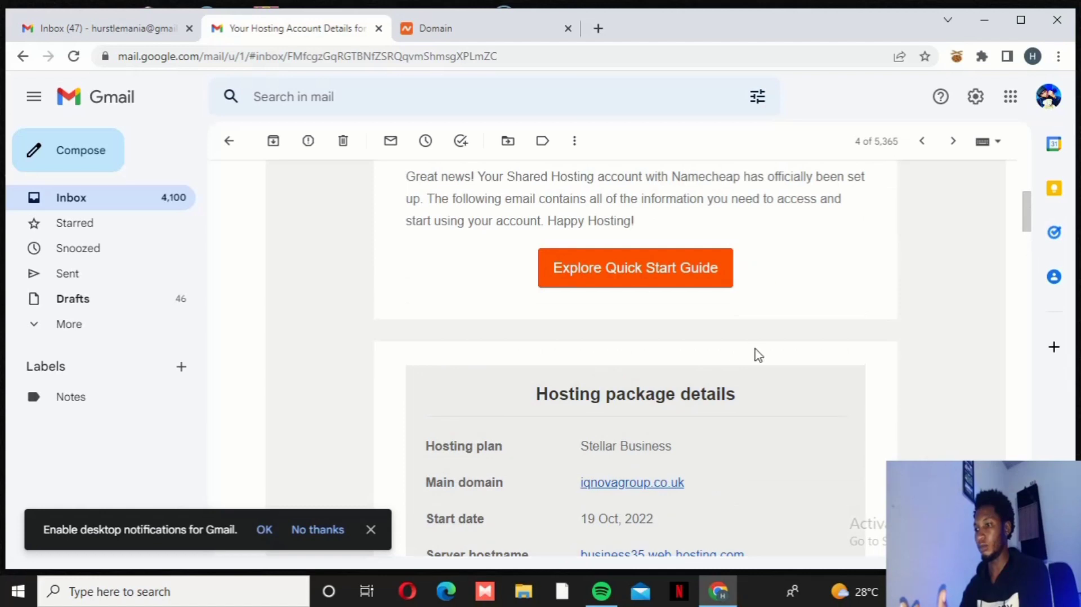
pyautogui.moveTo(755, 403); pyautogui.dragTo(449, 415)
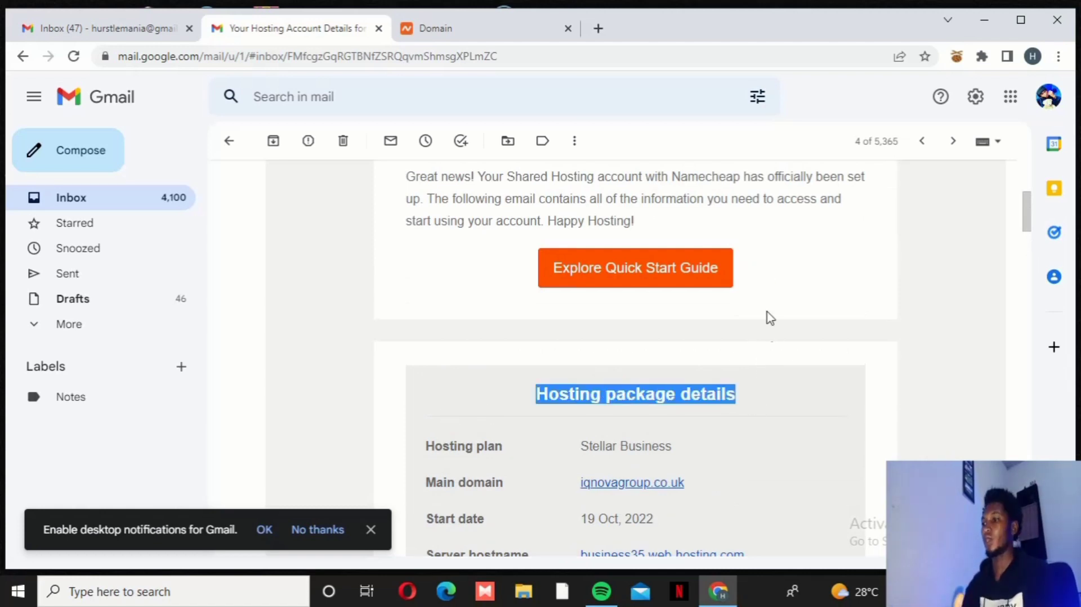
pyautogui.scroll(4, 767, 315)
pyautogui.scroll(-4, 684, 311)
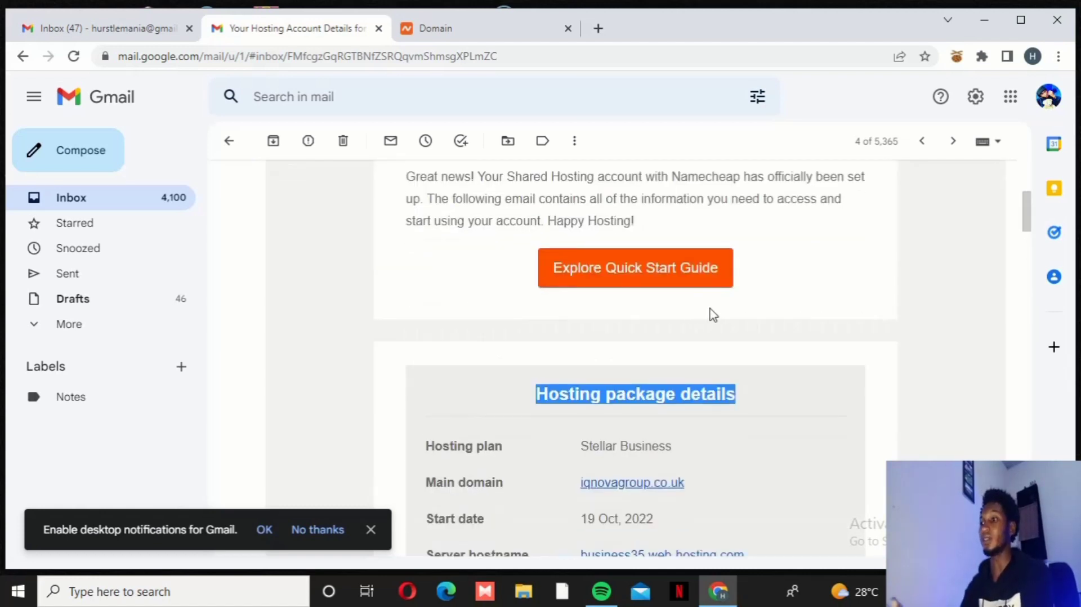